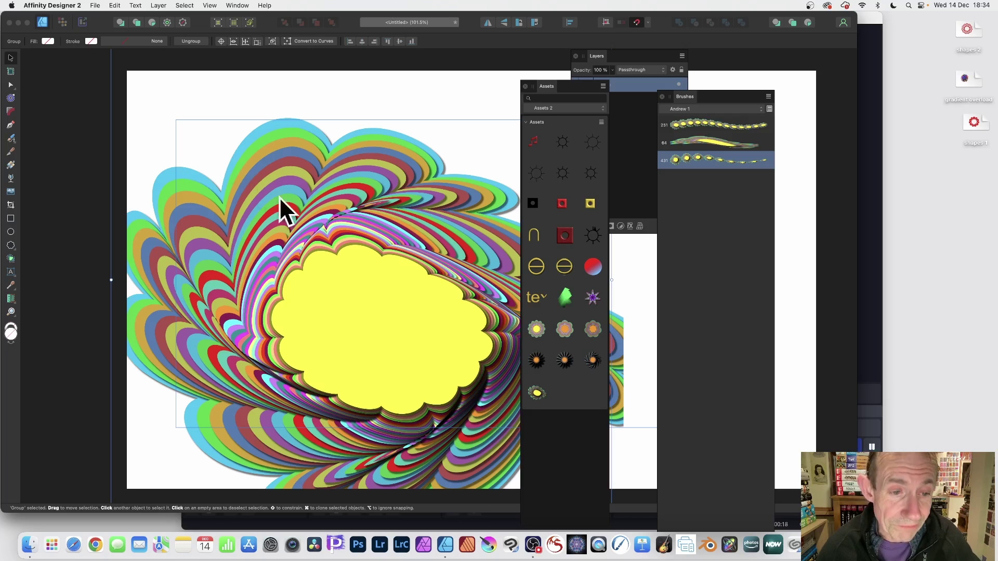
# - Scale the flower group down to fit the page, then move the Assets panel to the right
pyautogui.moveTo(279, 208); pyautogui.dragTo(343, 249)
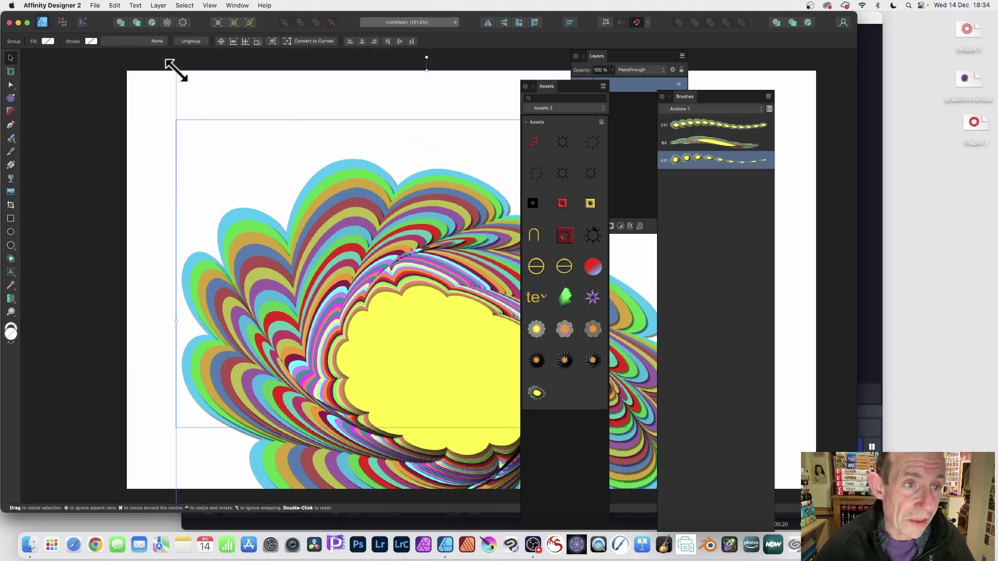
pyautogui.moveTo(176, 70); pyautogui.dragTo(262, 156)
pyautogui.moveTo(451, 330); pyautogui.dragTo(323, 201)
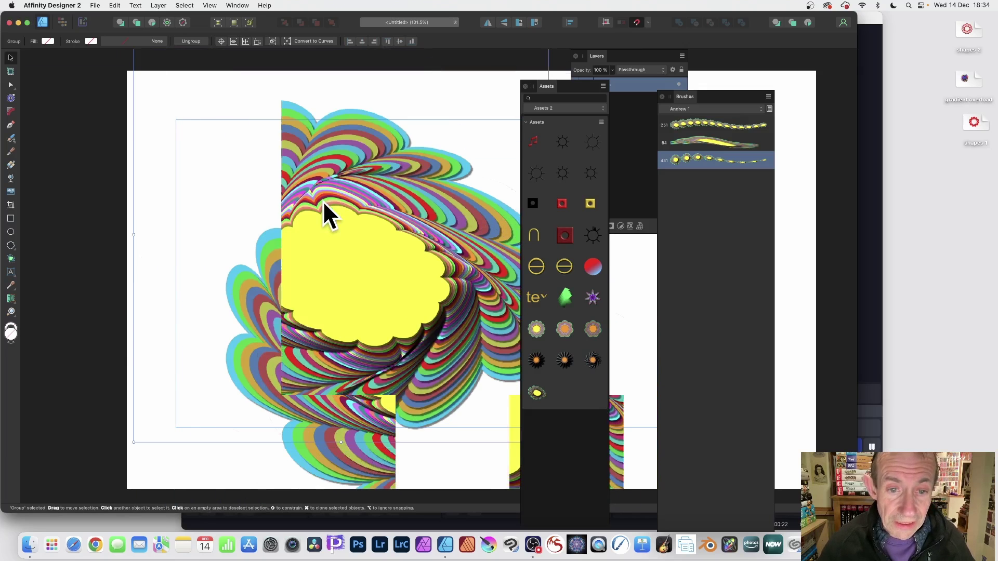
pyautogui.moveTo(544, 85); pyautogui.dragTo(661, 114)
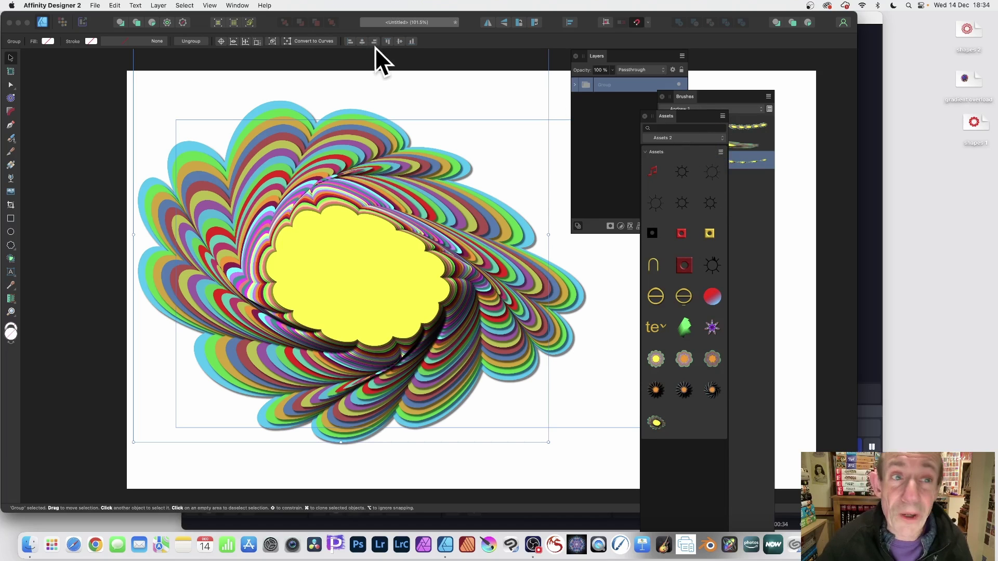
# - Nudge the rainbow flower group about 50 px to the right
pyautogui.click(689, 137)
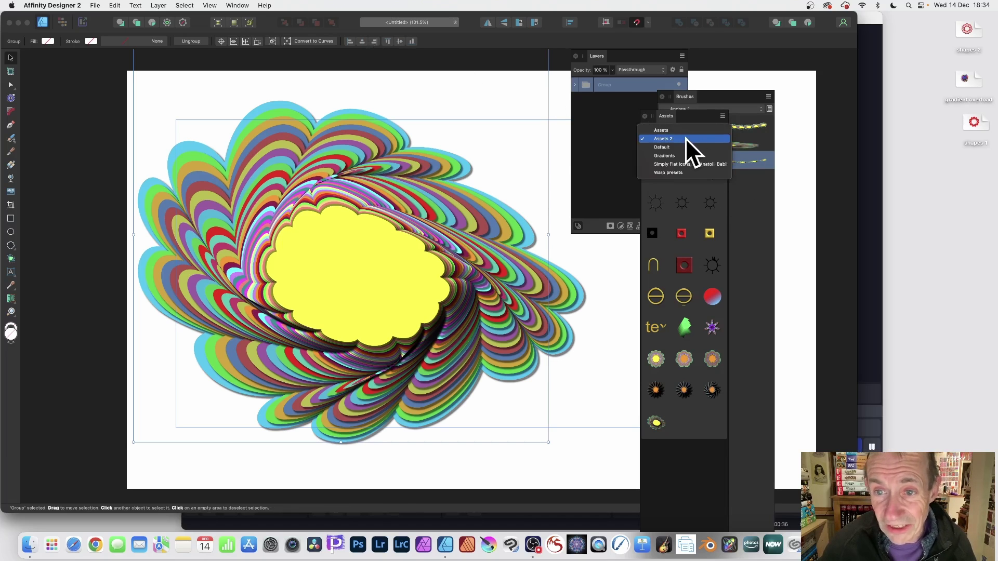
pyautogui.click(696, 233)
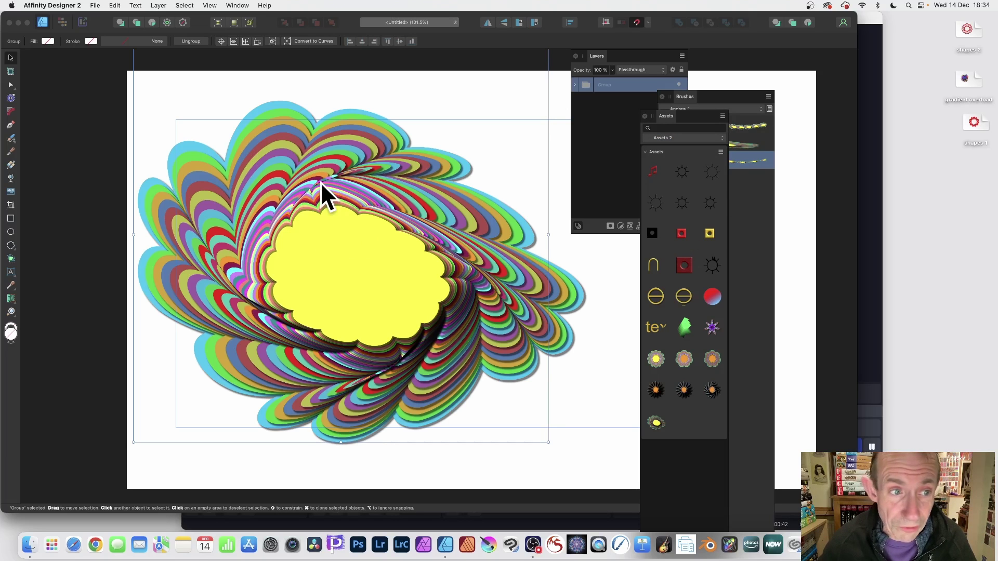
pyautogui.moveTo(296, 179); pyautogui.dragTo(323, 182)
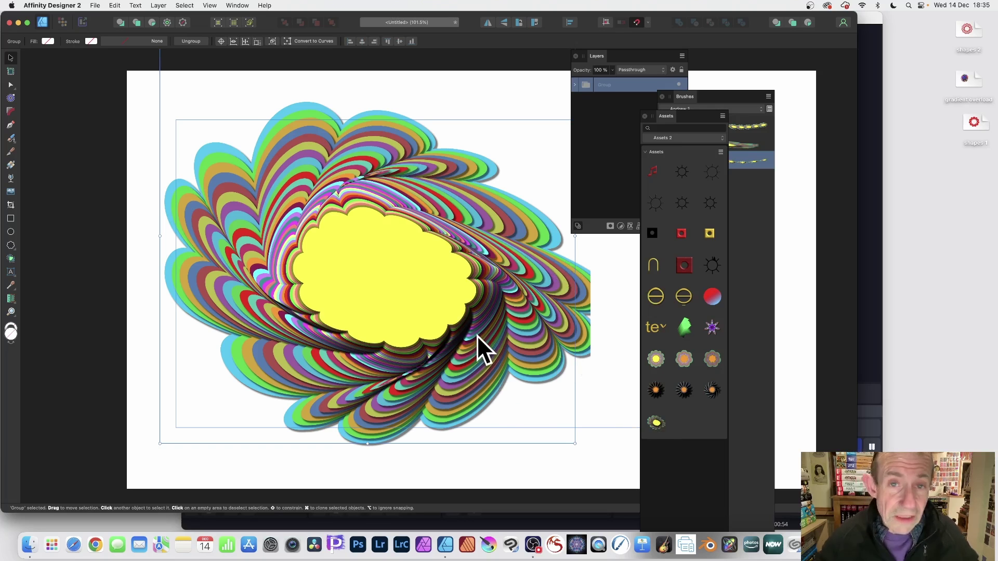
# - Shrink the flower group and Option-drag a duplicate offset down and to the right
pyautogui.moveTo(477, 304)
pyautogui.mouseDown()
pyautogui.moveTo(489, 300)
pyautogui.moveTo(482, 307)
pyautogui.mouseUp()
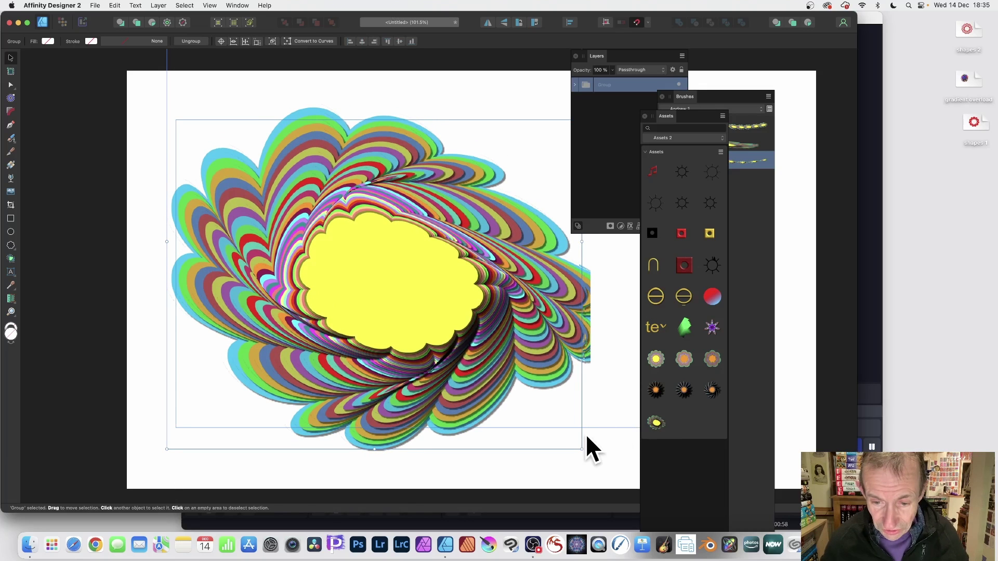
pyautogui.moveTo(580, 445); pyautogui.dragTo(463, 356)
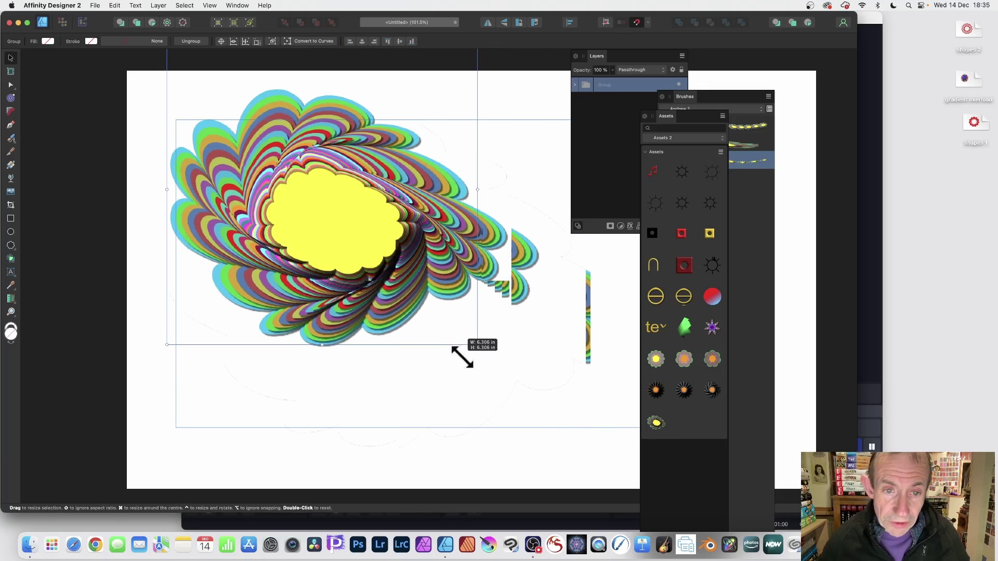
pyautogui.moveTo(375, 185); pyautogui.dragTo(411, 282)
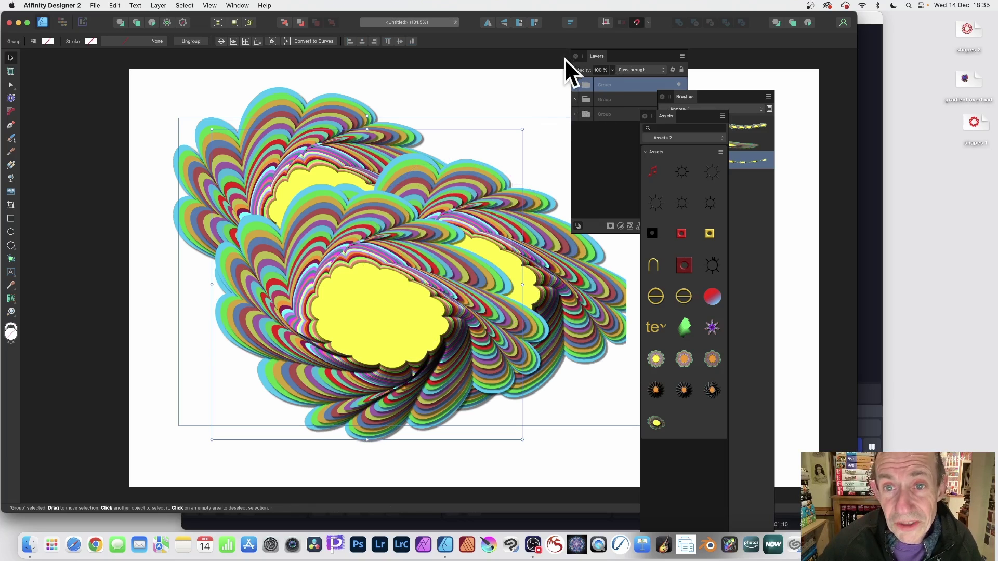
# - Expand Group and its nested Warp Groups to reveal the Cloud layers, then select the top Cloud
pyautogui.click(576, 85)
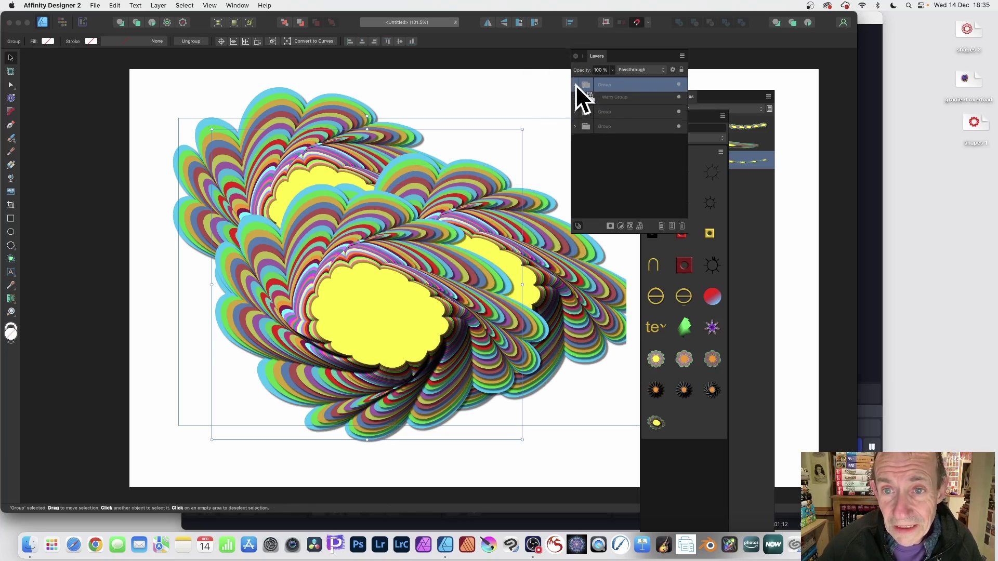
pyautogui.click(579, 100)
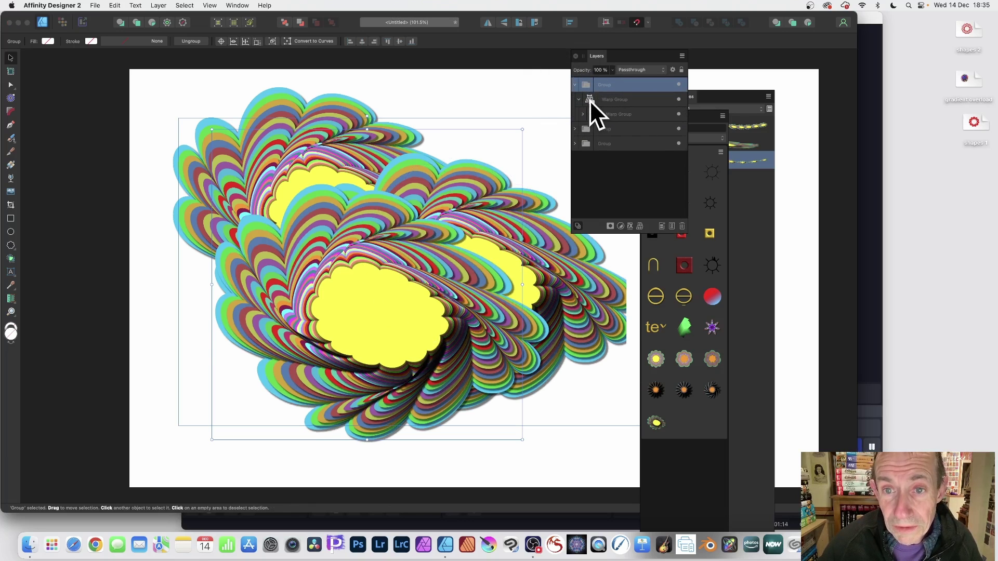
pyautogui.click(594, 114)
pyautogui.click(582, 115)
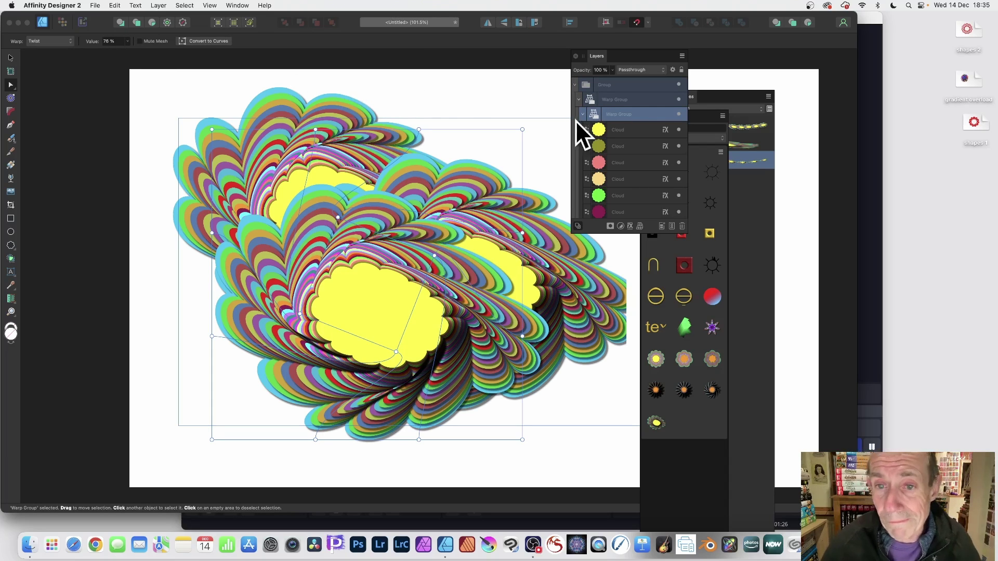
pyautogui.click(617, 131)
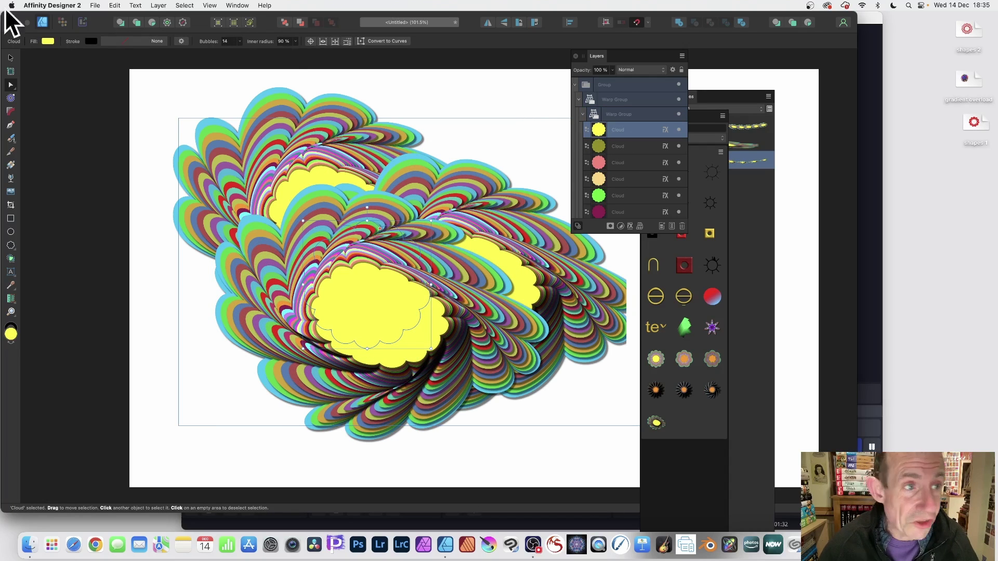
pyautogui.click(10, 58)
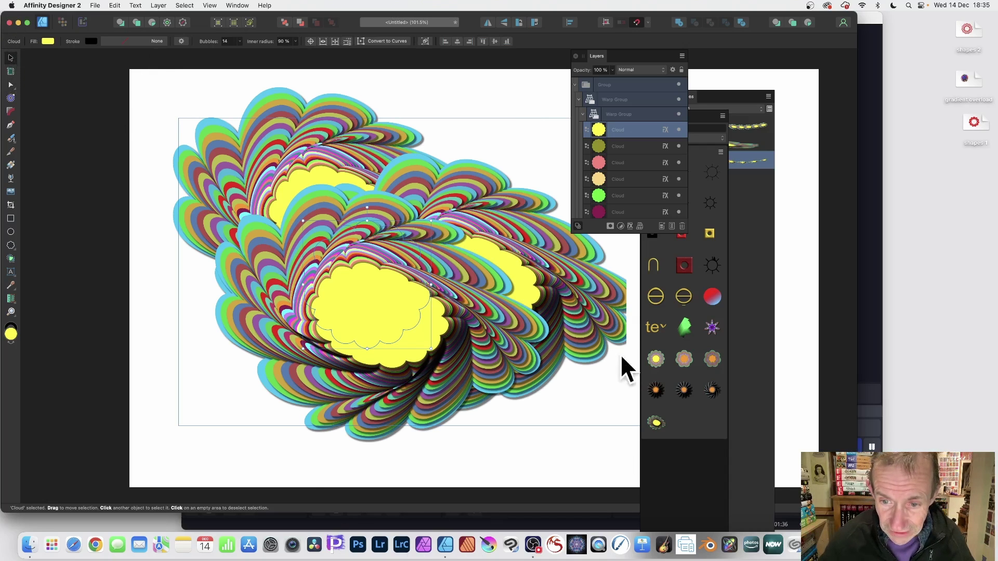
# - Close the Assets panel and reposition the Layers panel away from the artwork
pyautogui.click(583, 308)
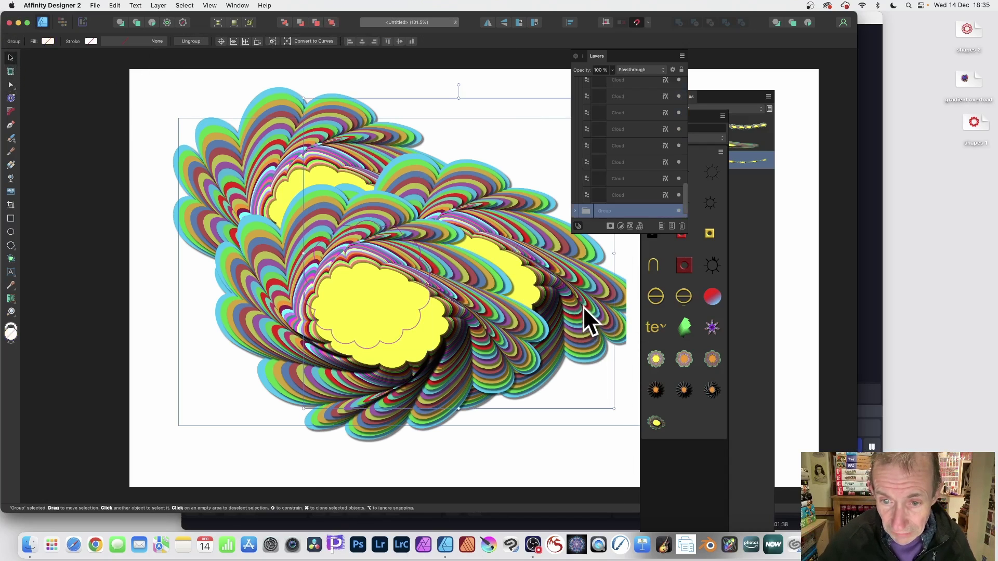
pyautogui.moveTo(612, 311)
pyautogui.mouseDown()
pyautogui.moveTo(576, 301)
pyautogui.moveTo(618, 304)
pyautogui.mouseUp()
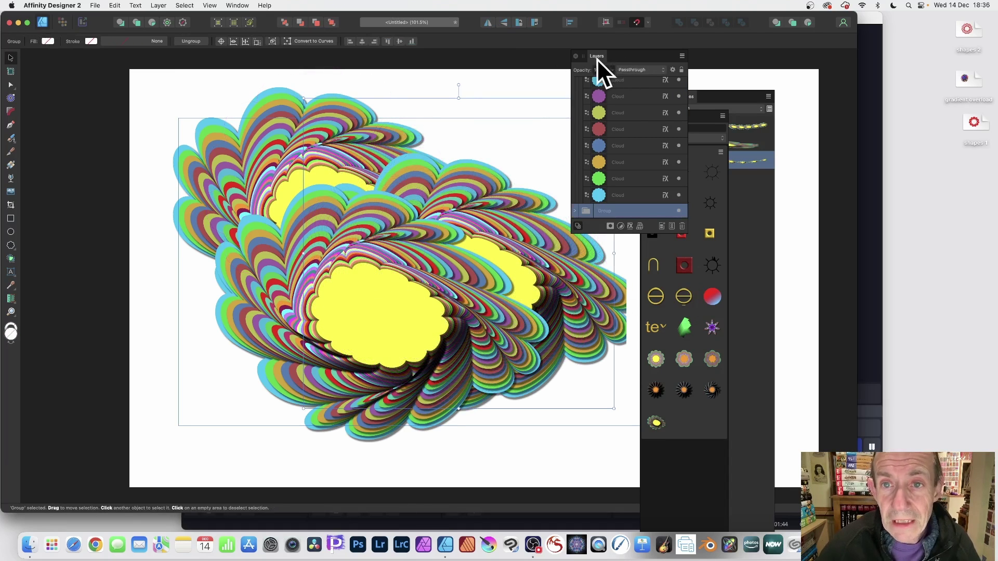
pyautogui.moveTo(598, 57); pyautogui.dragTo(746, 85)
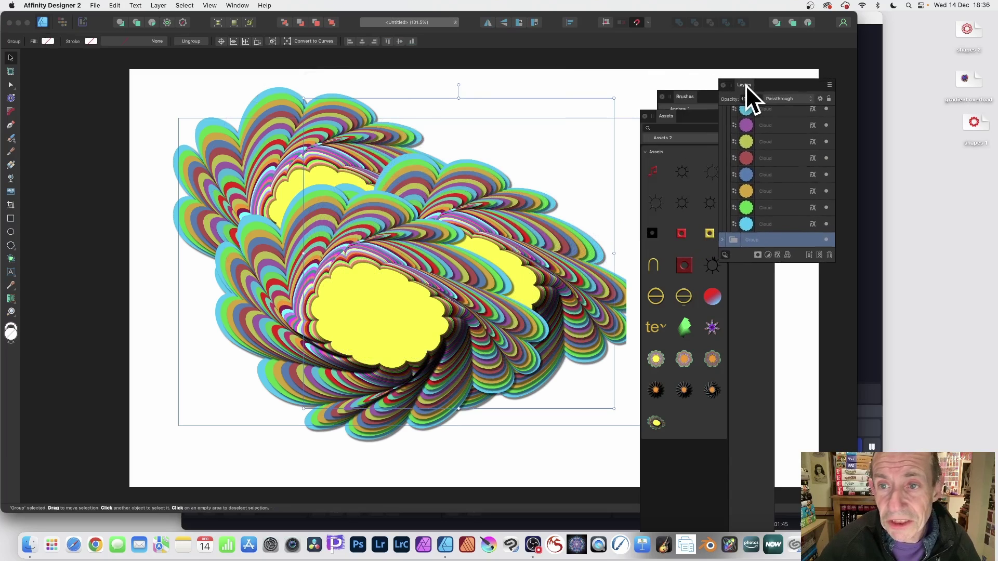
pyautogui.click(645, 116)
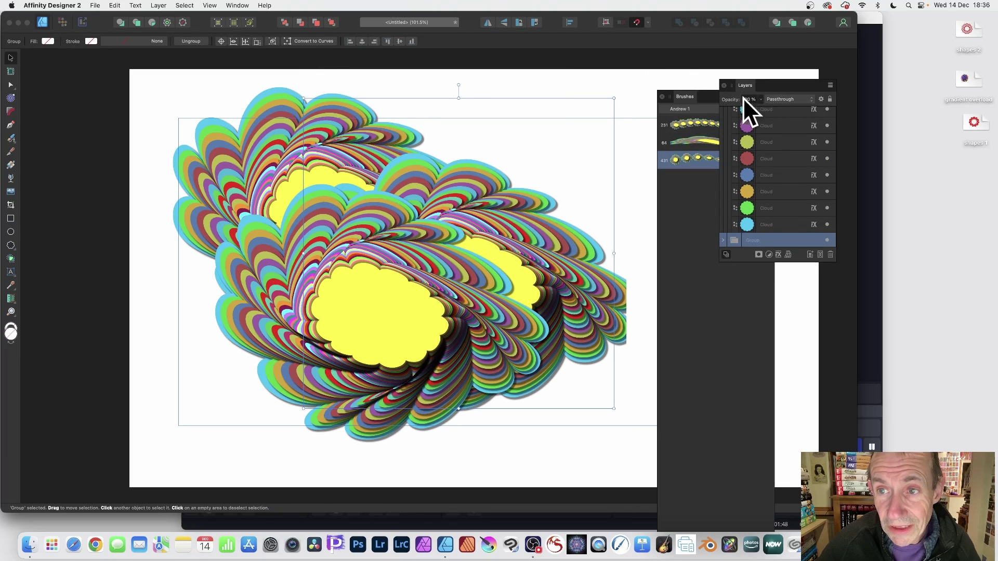
pyautogui.moveTo(744, 87); pyautogui.dragTo(718, 84)
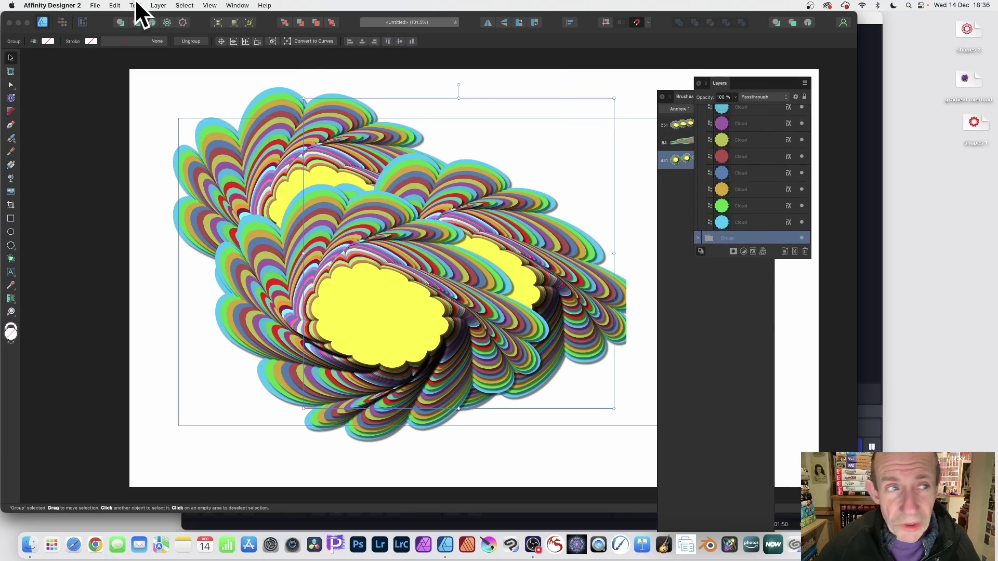
pyautogui.click(96, 6)
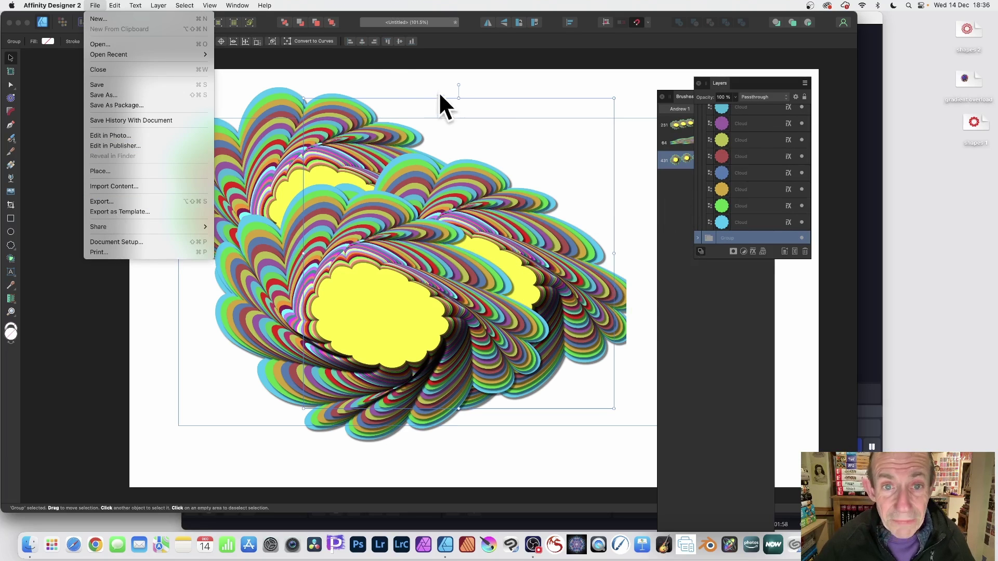
pyautogui.click(382, 72)
# - Collapse the top group and select all three flower Group rows in Layers
pyautogui.moveTo(100, 52); pyautogui.dragTo(737, 499)
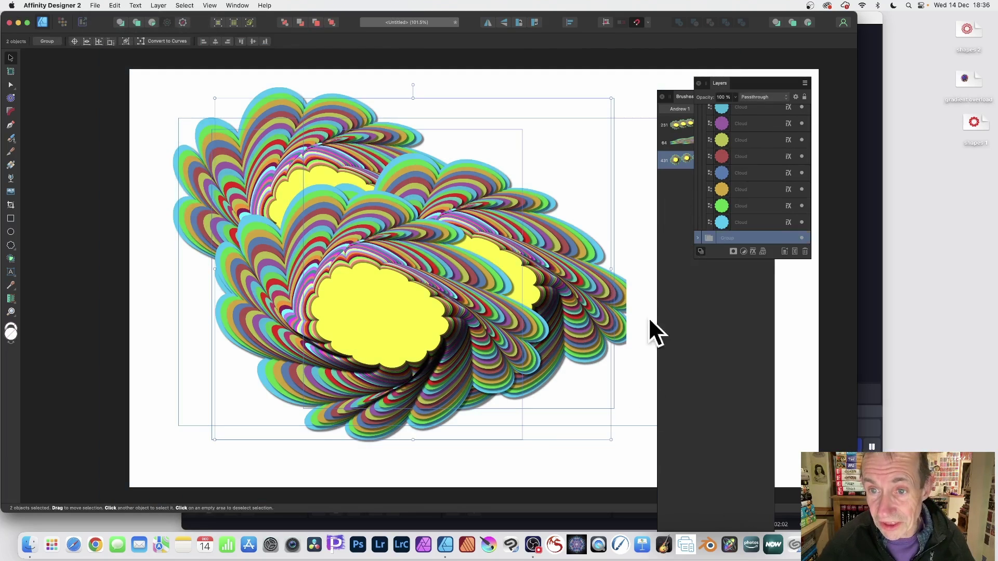
pyautogui.scroll(1, 786, 216)
pyautogui.scroll(10, 786, 216)
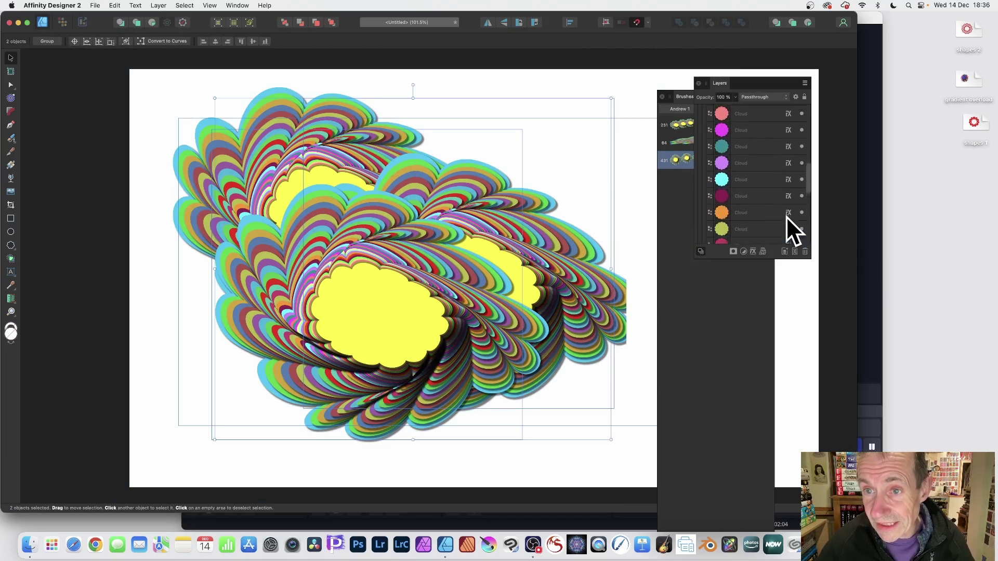
pyautogui.click(698, 113)
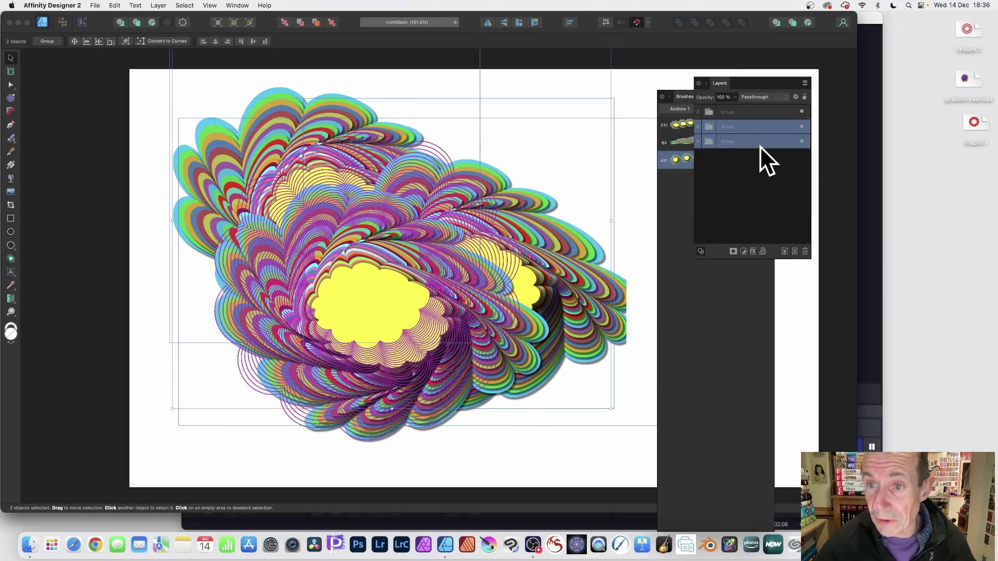
pyautogui.click(735, 114)
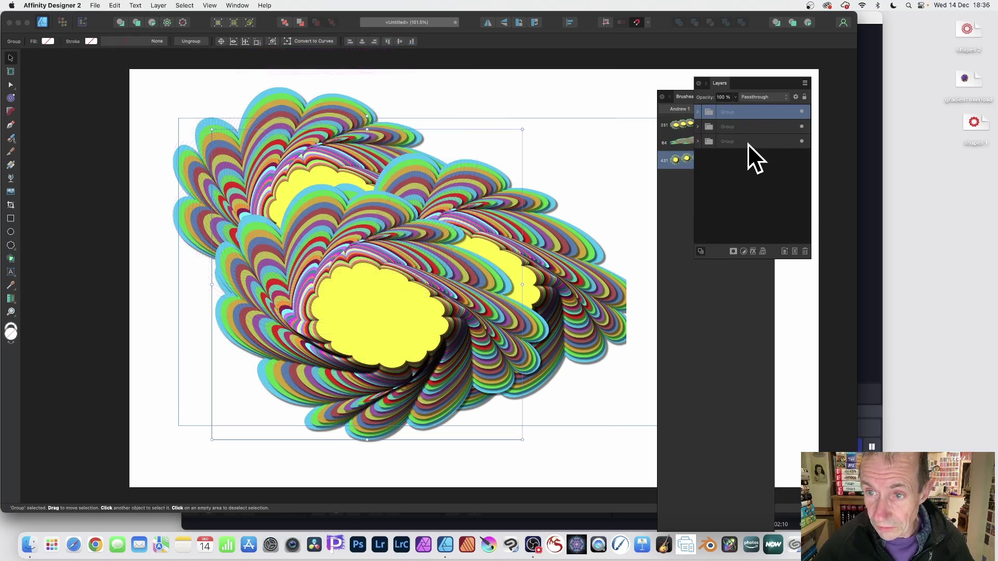
pyautogui.keyDown('shift'); pyautogui.click(748, 143); pyautogui.keyUp('shift')
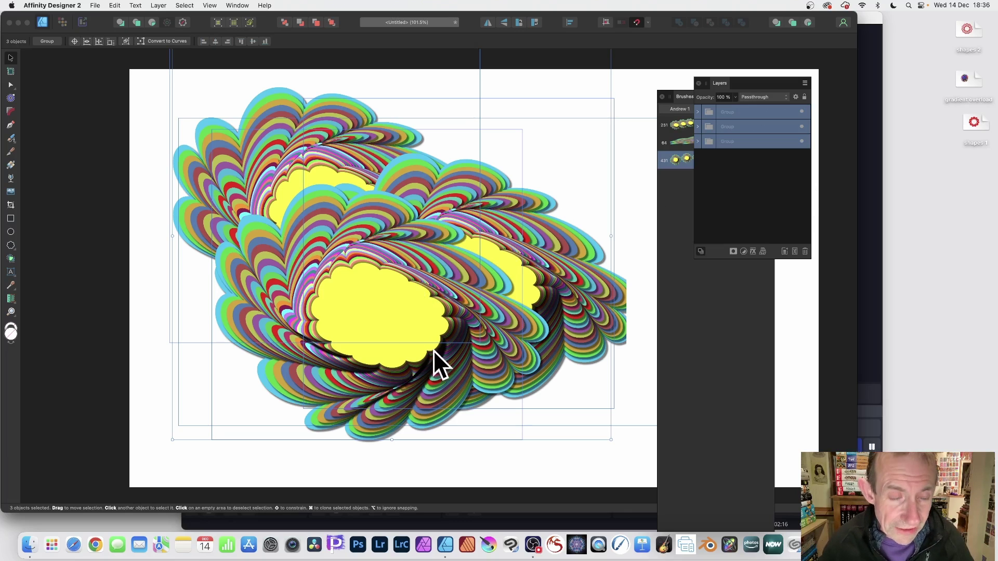
pyautogui.click(95, 5)
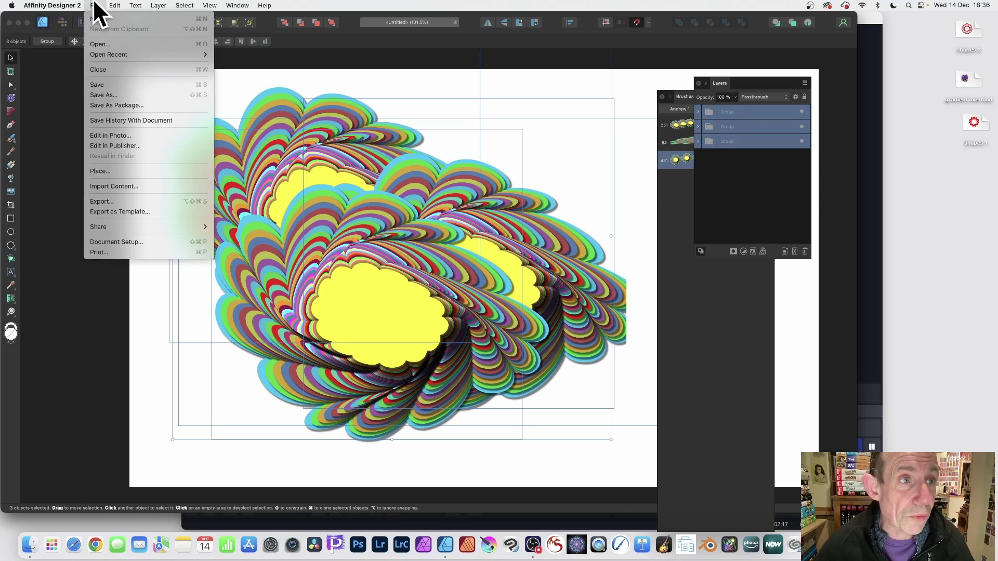
# - Export only the selection as a PNG at 1000 px wide
pyautogui.click(116, 202)
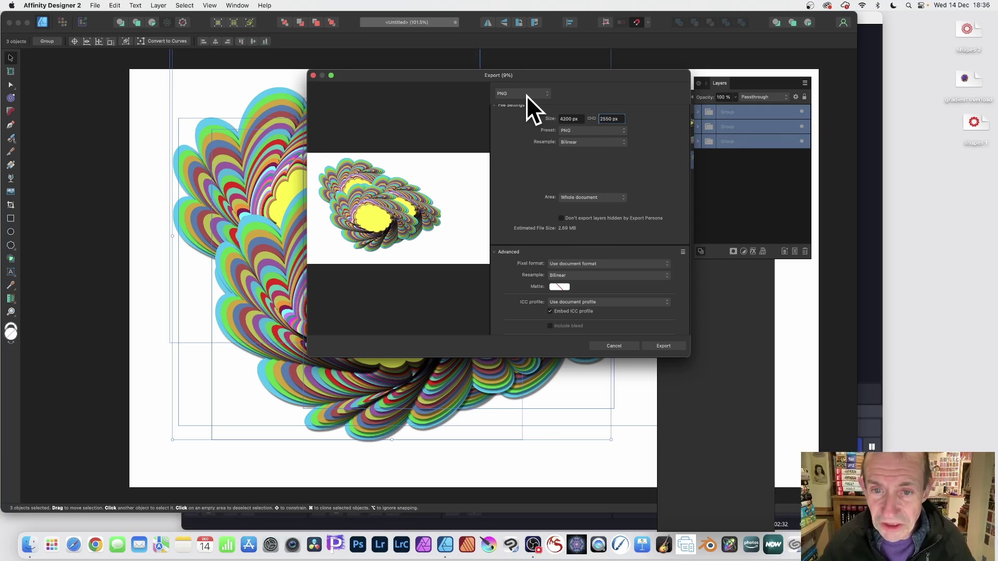
pyautogui.click(586, 198)
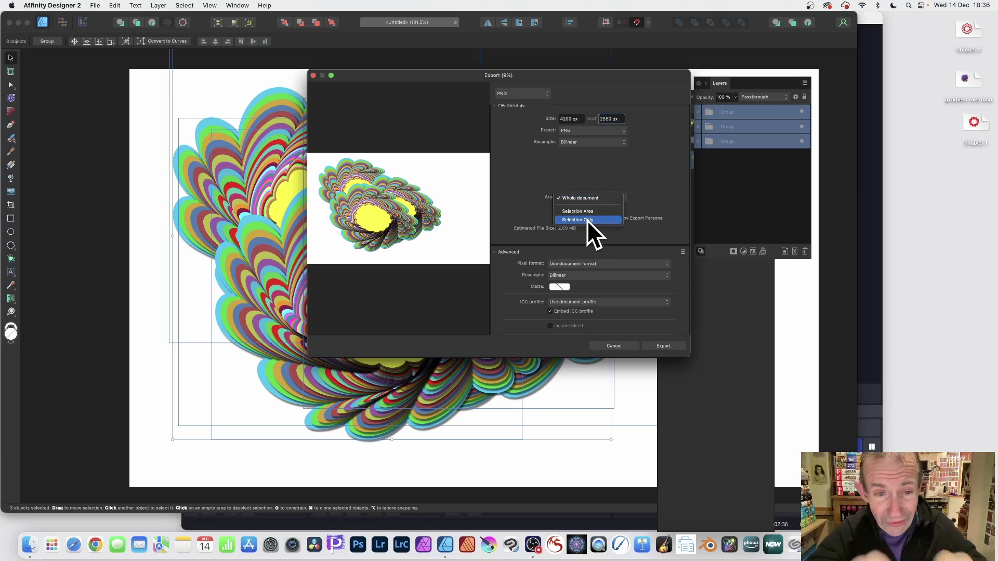
pyautogui.click(586, 220)
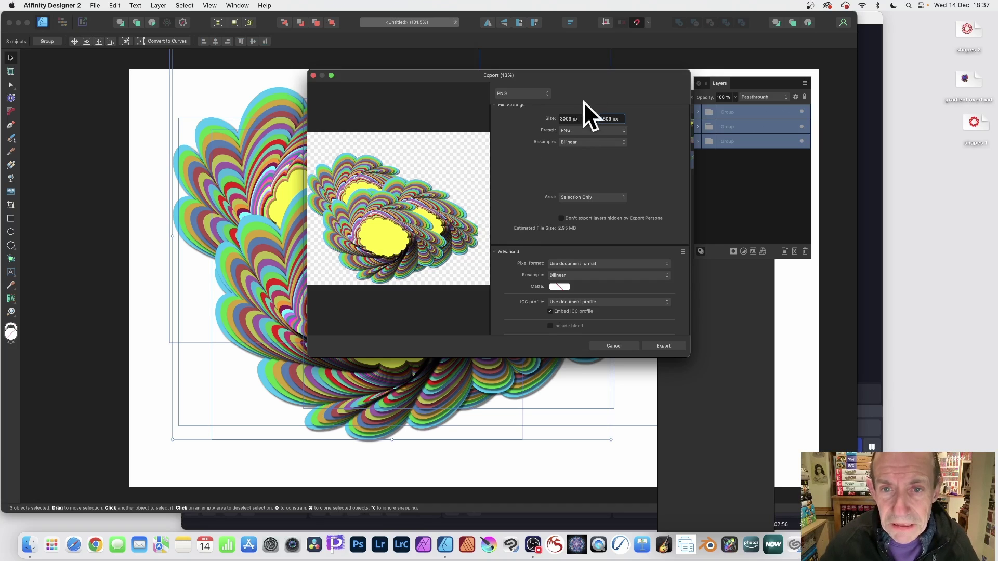
pyautogui.click(569, 119)
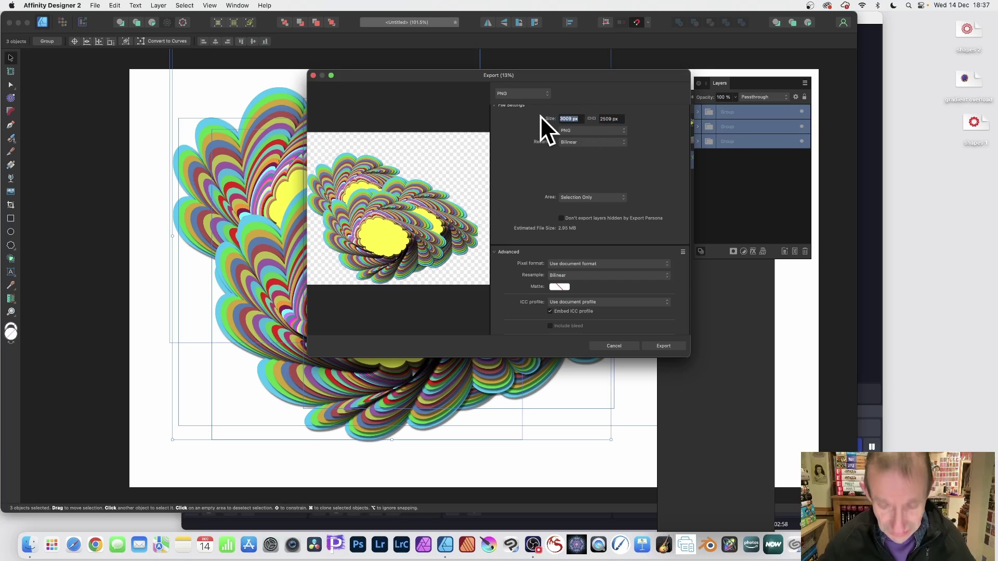
pyautogui.write('1000')
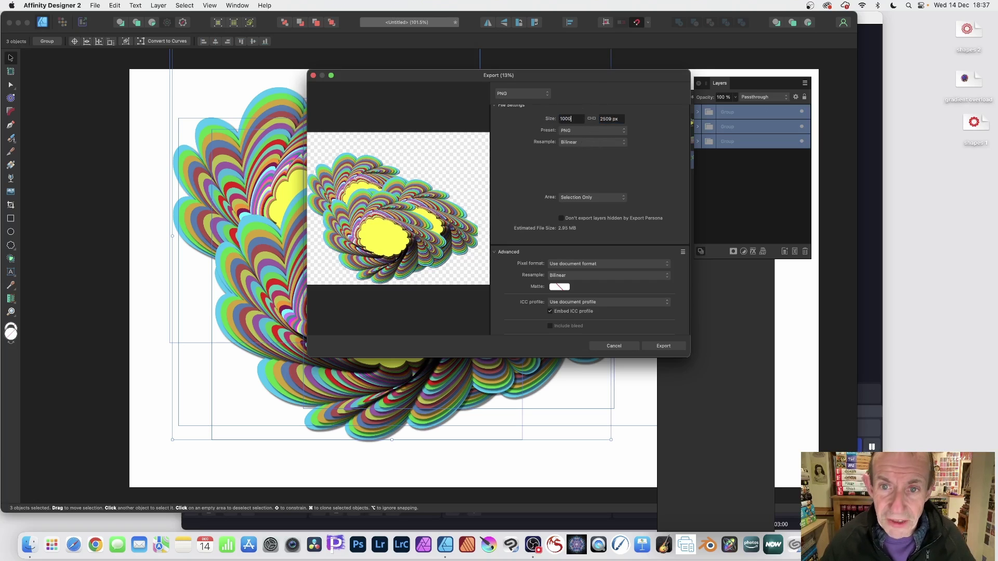
pyautogui.press('Tab')
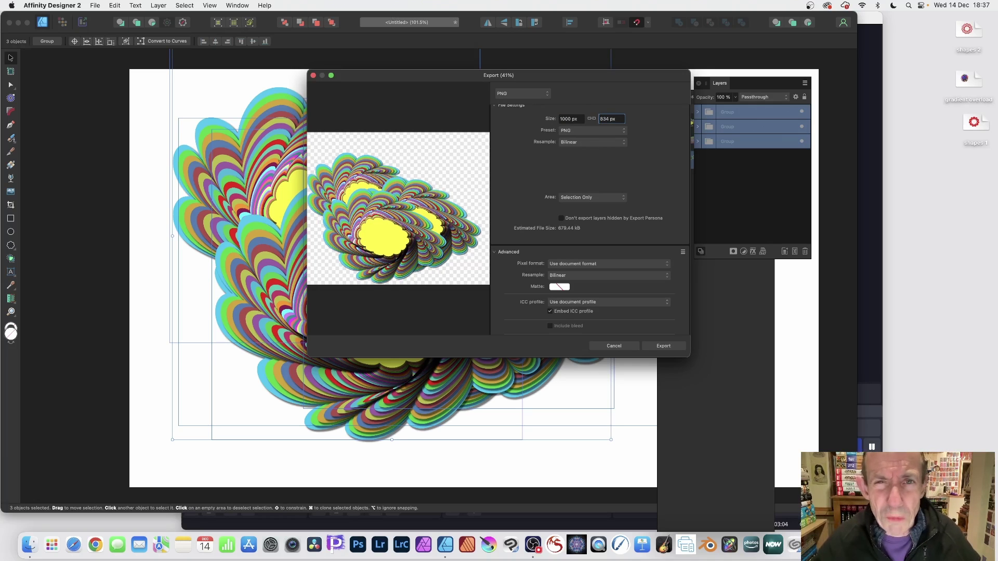
pyautogui.click(660, 345)
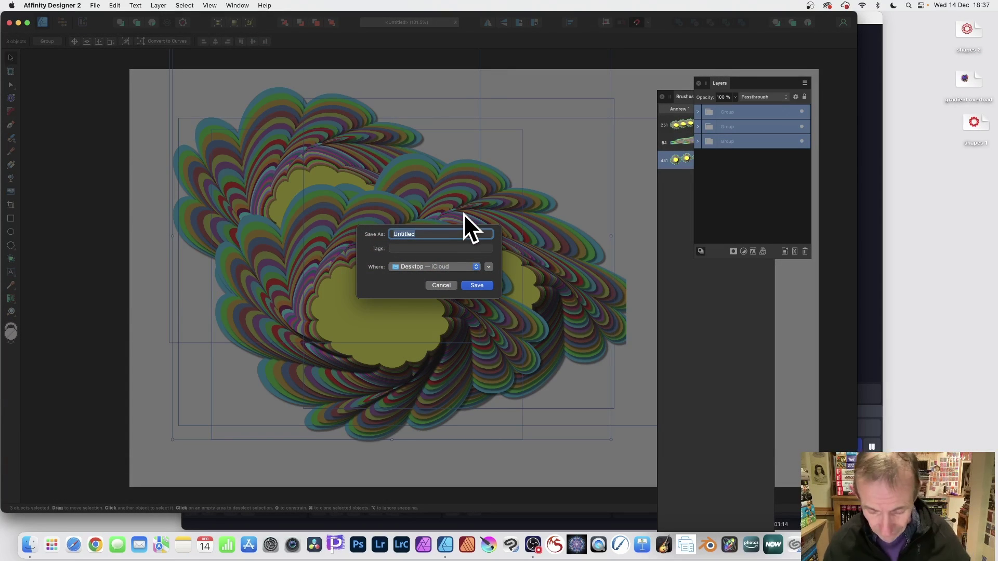
# - Name the PNG 'brush 1' and save it to the Desktop
pyautogui.write('brush')
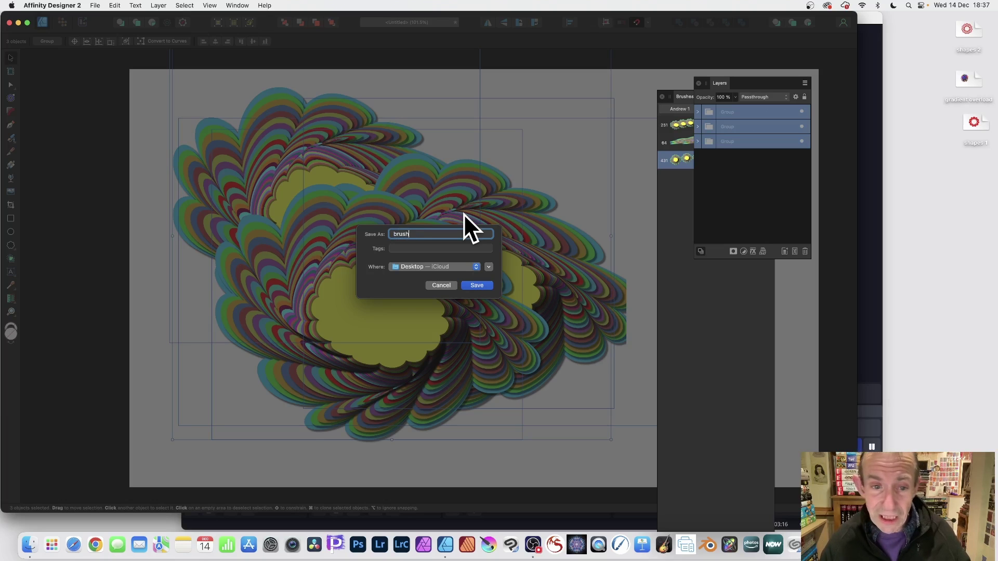
pyautogui.write('1')
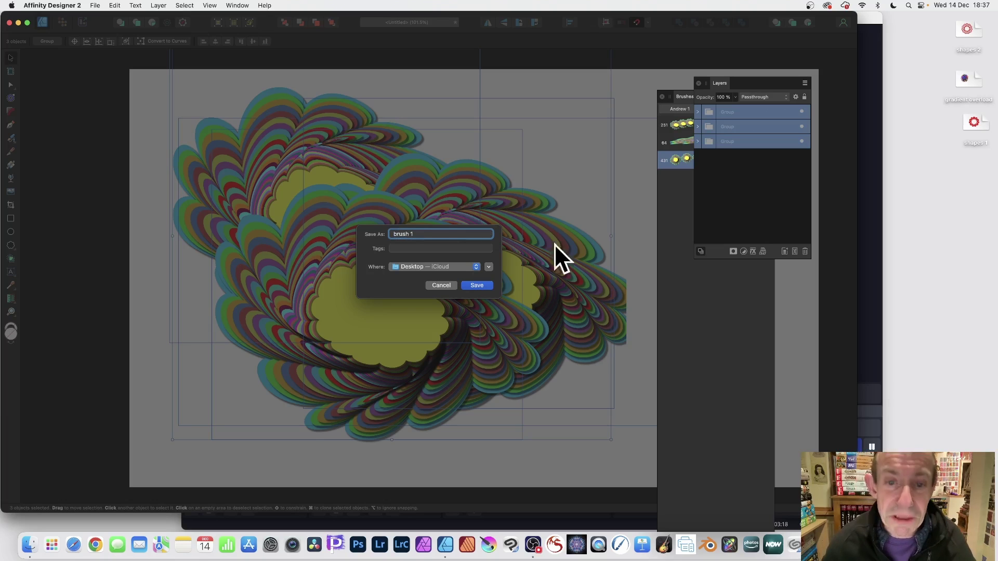
pyautogui.click(478, 285)
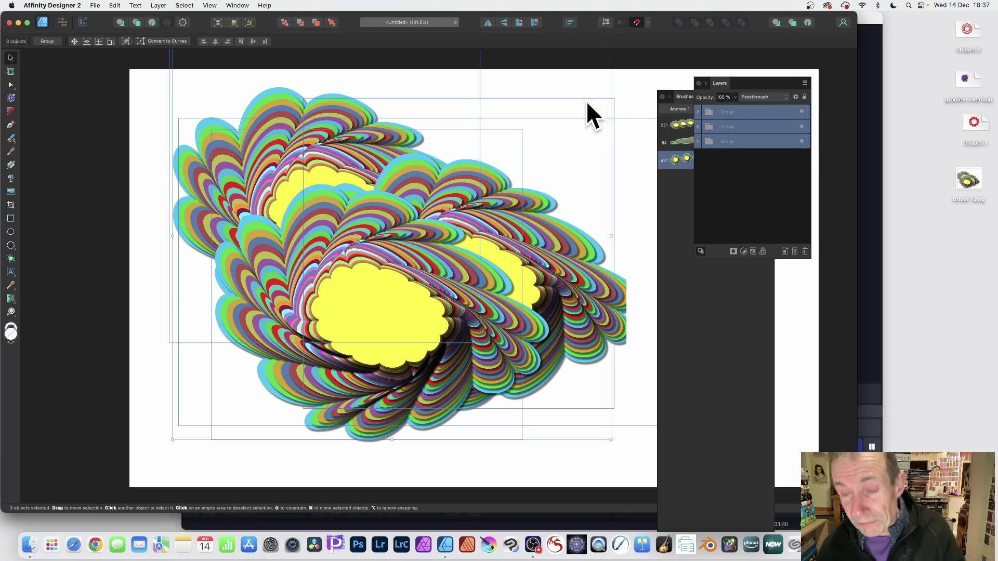
# - Delete the swirl groups, draw a large grey rectangle, and float the Brushes panel
pyautogui.press('Delete')
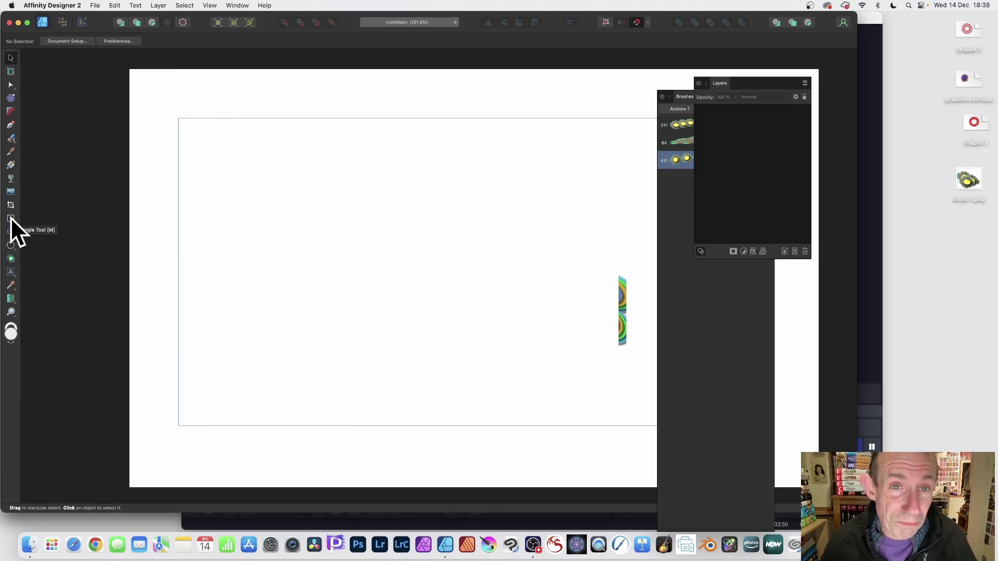
pyautogui.click(10, 218)
pyautogui.moveTo(228, 132); pyautogui.dragTo(517, 349)
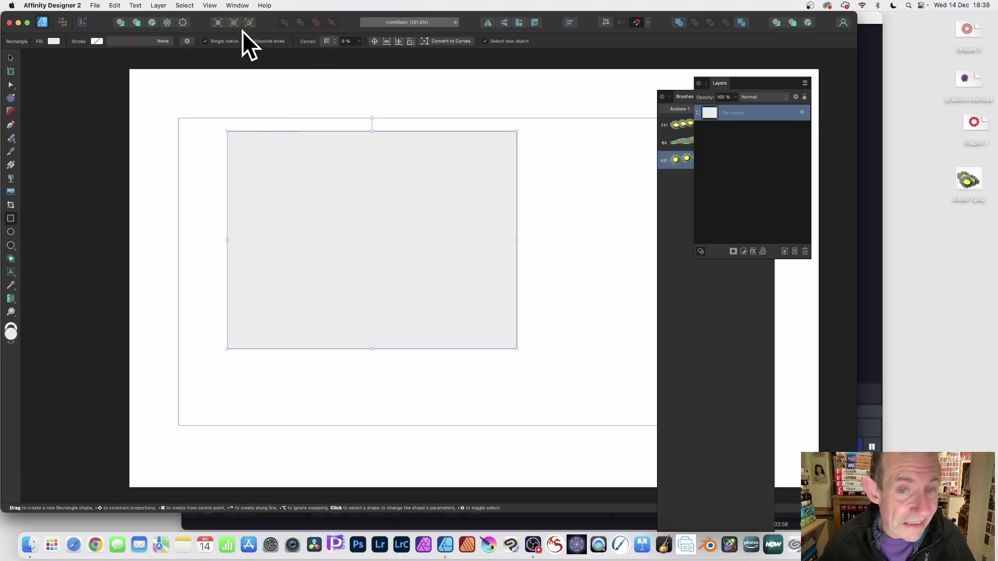
pyautogui.moveTo(681, 99); pyautogui.dragTo(588, 69)
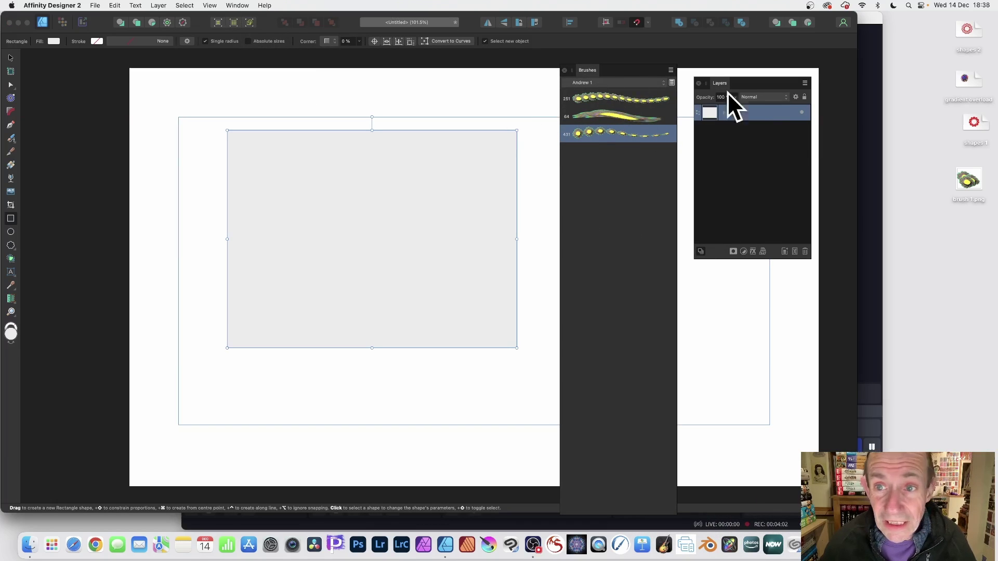
# - Add a New Textured Image Brush from brush 1.png on the Desktop, creating 'brush 1 2'
pyautogui.click(670, 70)
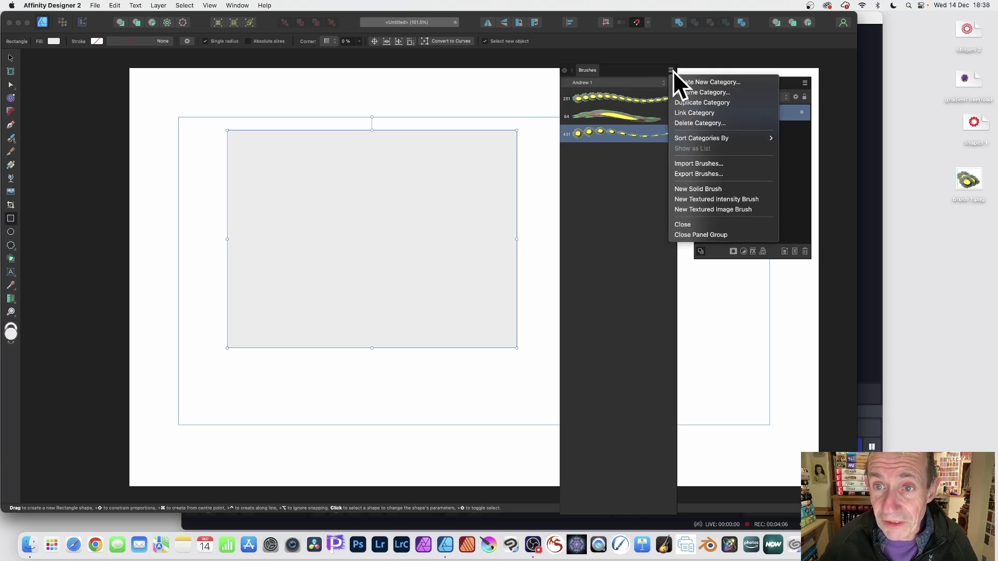
pyautogui.click(703, 210)
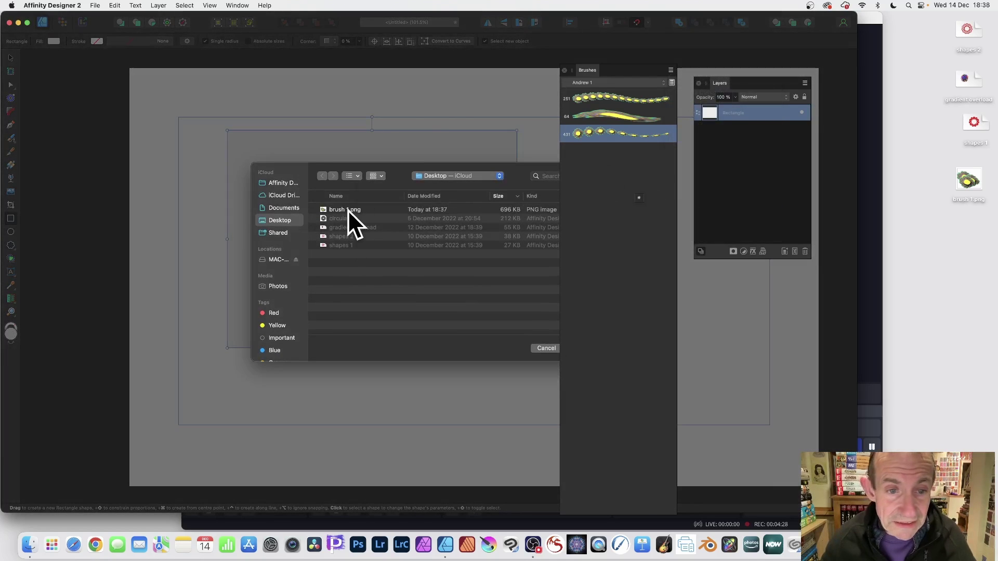
pyautogui.click(348, 209)
pyautogui.moveTo(590, 70)
pyautogui.mouseDown()
pyautogui.moveTo(762, 76)
pyautogui.moveTo(655, 89)
pyautogui.moveTo(700, 127)
pyautogui.mouseUp()
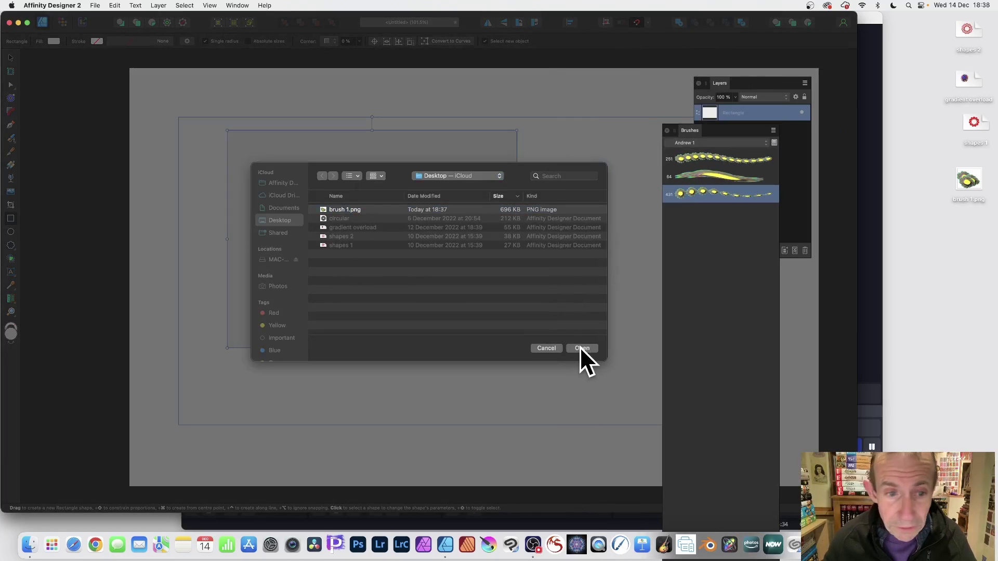
pyautogui.click(357, 210)
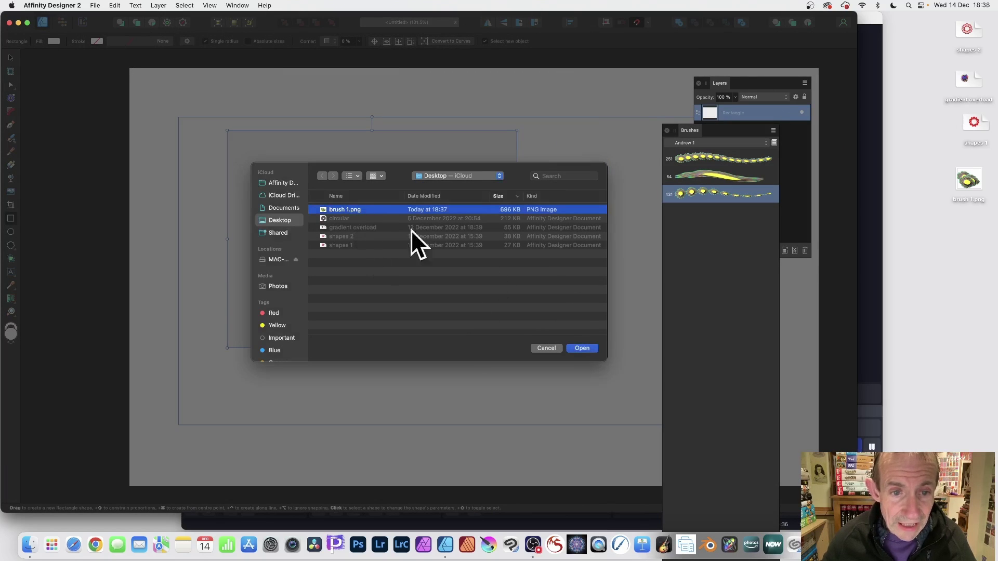
pyautogui.click(582, 348)
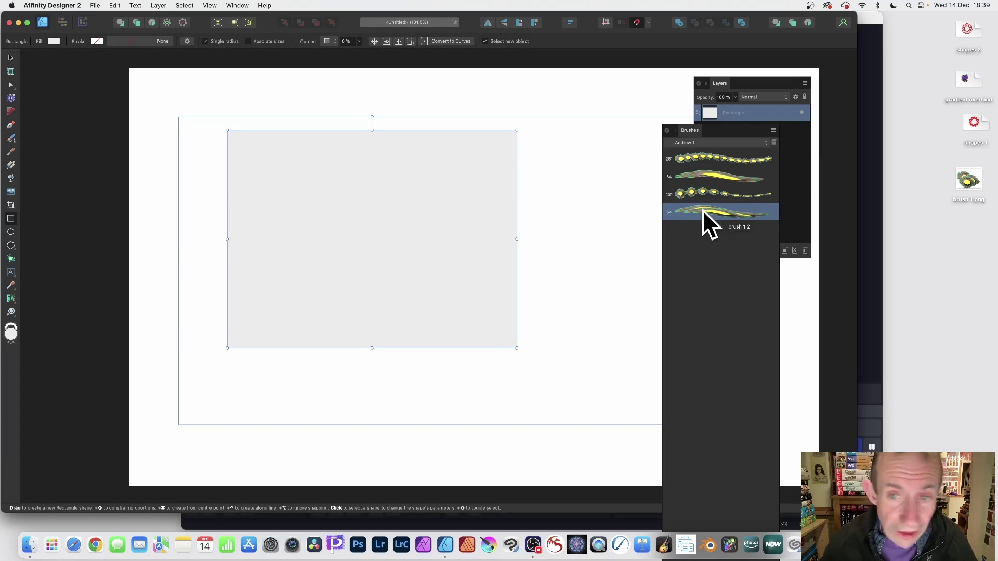
# - Apply the new brush to the rectangle at 431.7 px, Body Repeat, Corners Overlap
pyautogui.doubleClick(718, 210)
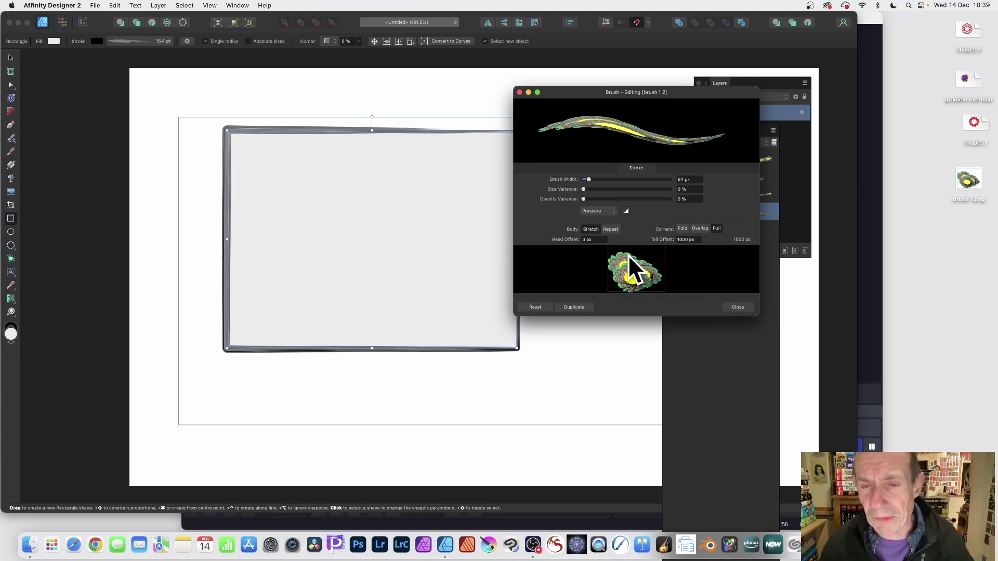
pyautogui.moveTo(591, 179); pyautogui.dragTo(609, 178)
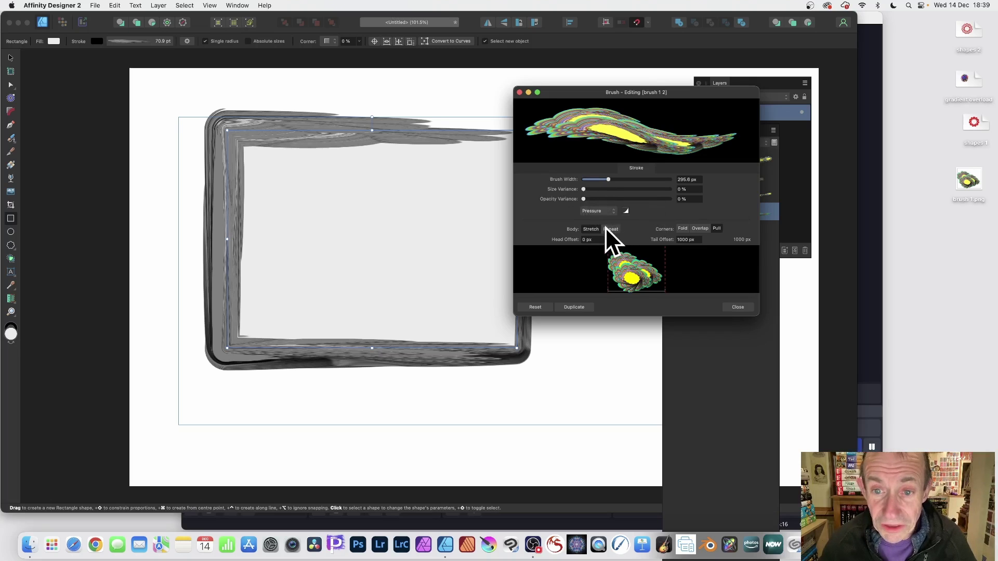
pyautogui.moveTo(617, 177); pyautogui.dragTo(620, 178)
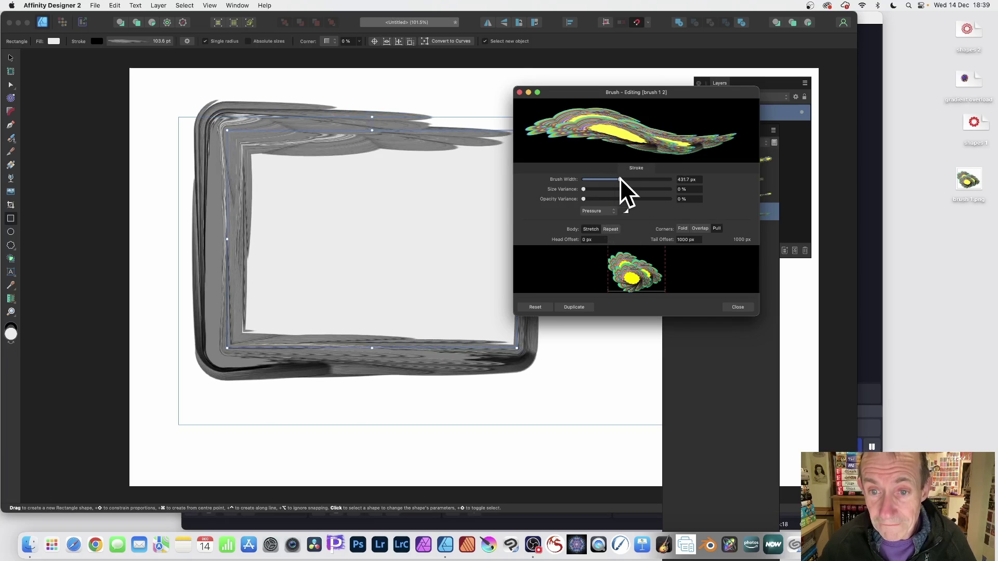
pyautogui.click(613, 230)
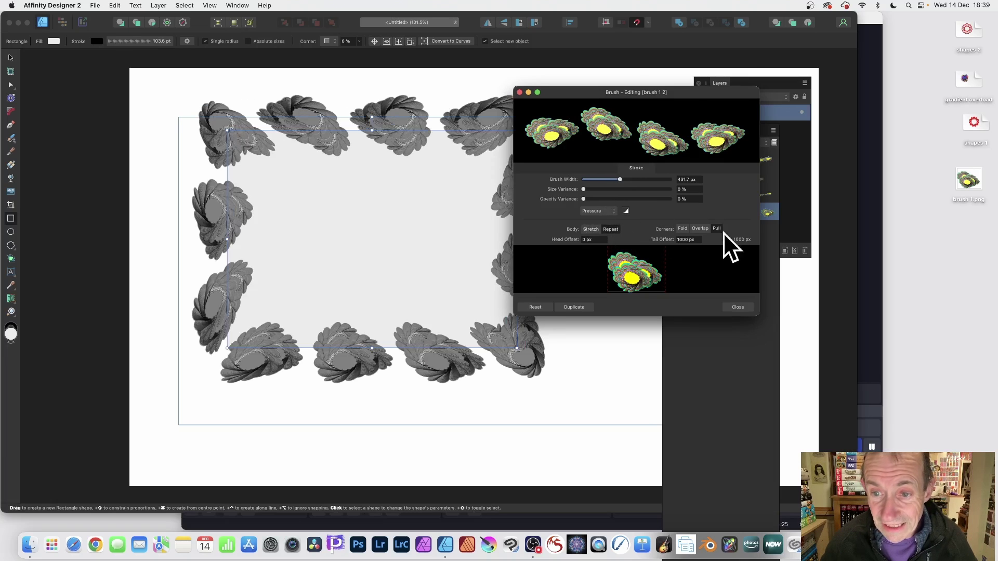
pyautogui.click(684, 226)
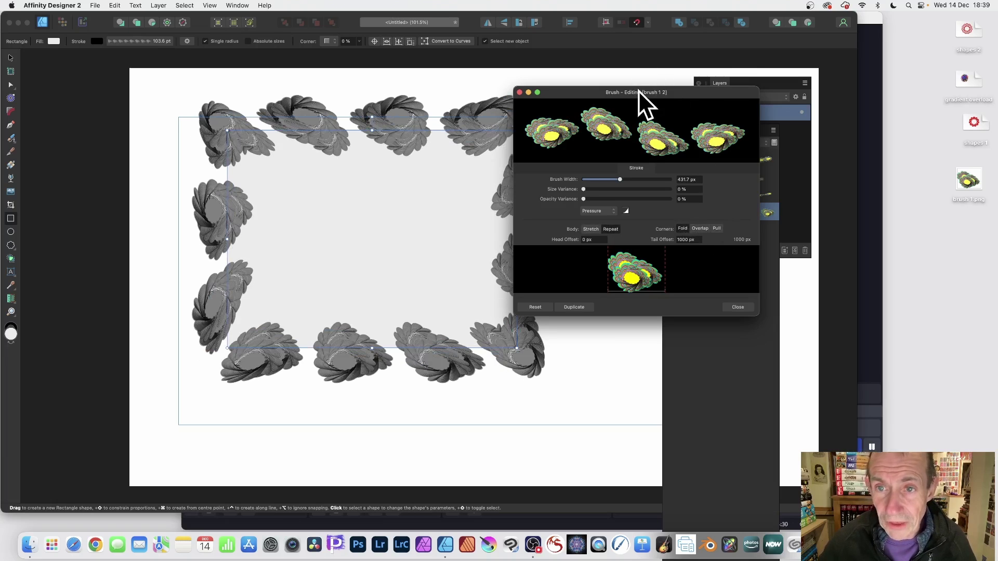
pyautogui.moveTo(638, 92)
pyautogui.mouseDown()
pyautogui.moveTo(735, 93)
pyautogui.moveTo(716, 93)
pyautogui.mouseUp()
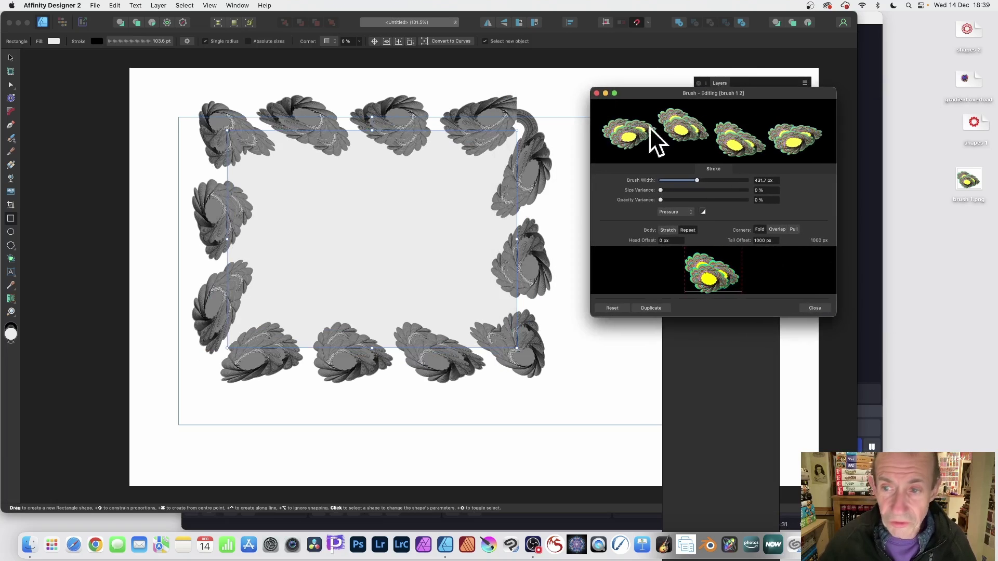
pyautogui.click(778, 229)
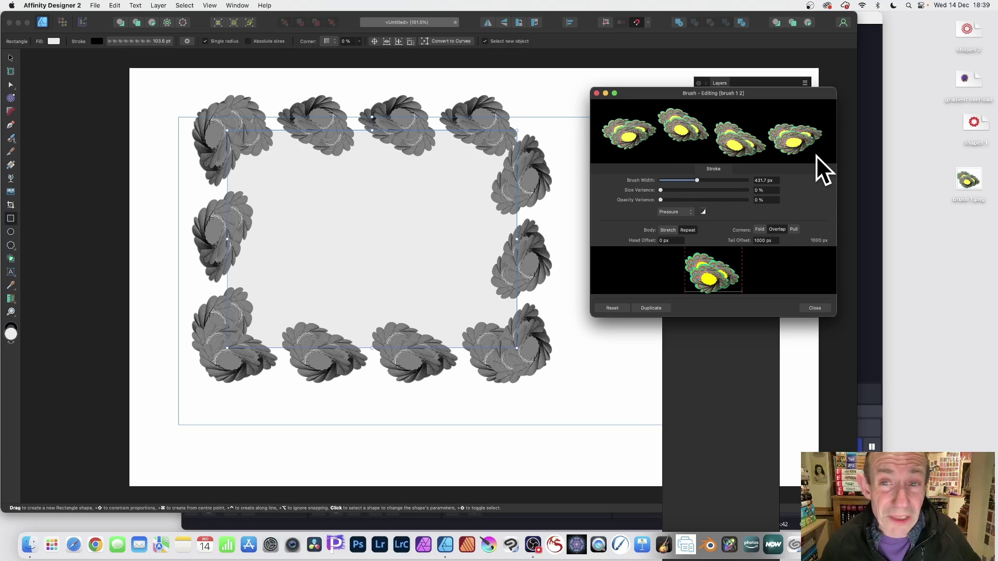
pyautogui.click(810, 307)
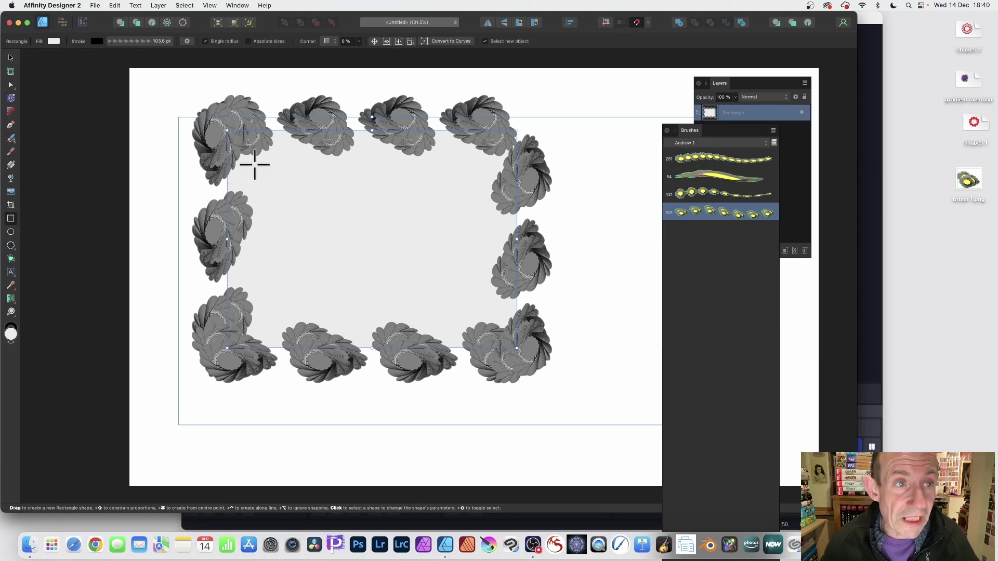
# - Fill the rectangle red and try a red stroke colour on the flower border
pyautogui.click(55, 41)
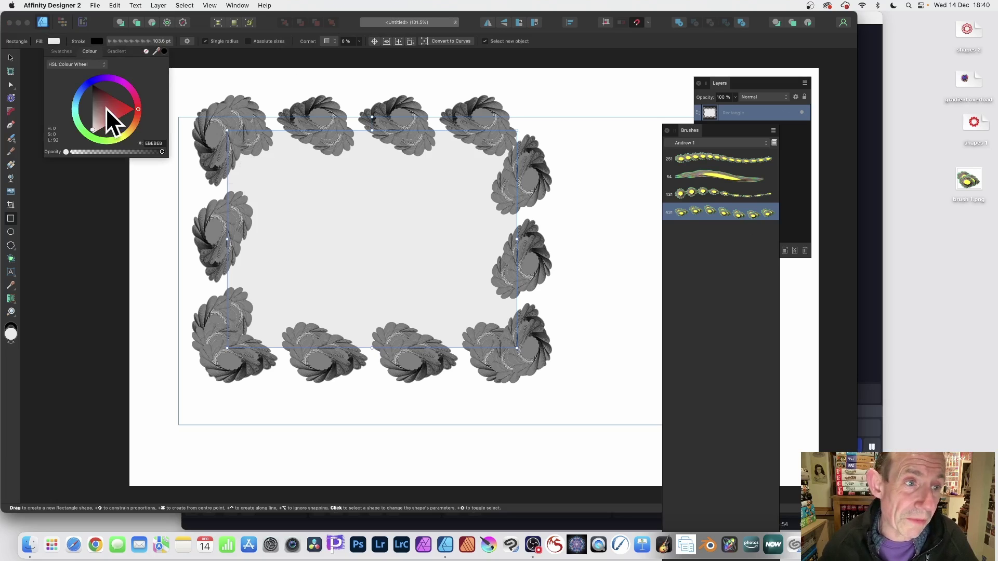
pyautogui.moveTo(114, 110)
pyautogui.mouseDown()
pyautogui.moveTo(122, 111)
pyautogui.moveTo(111, 111)
pyautogui.mouseUp()
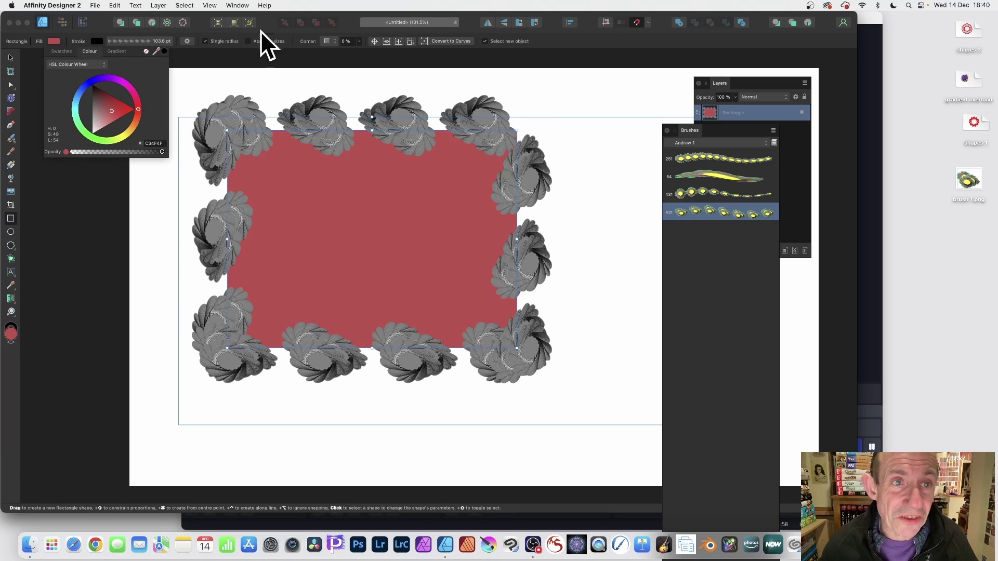
pyautogui.click(96, 41)
pyautogui.moveTo(158, 105); pyautogui.dragTo(166, 109)
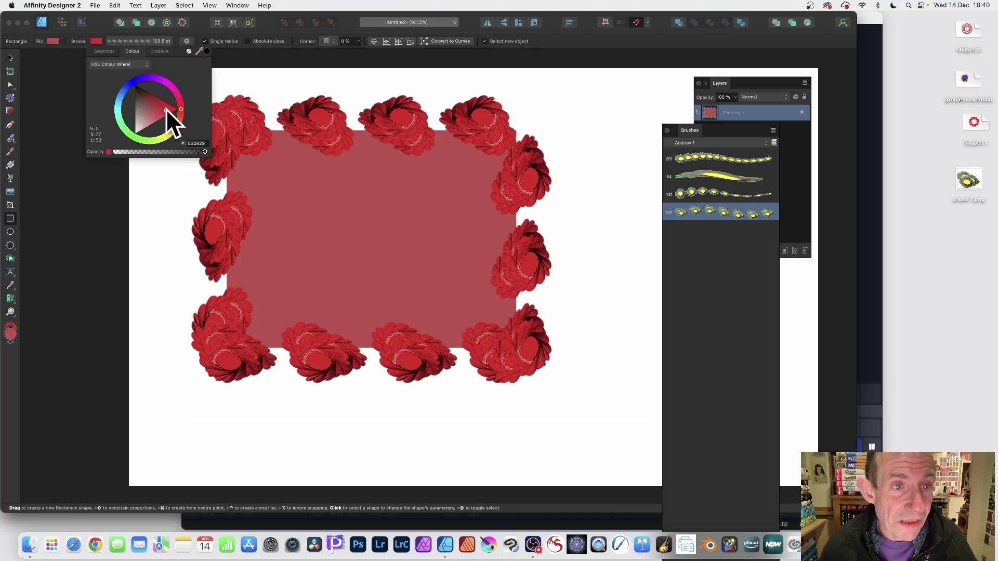
pyautogui.click(91, 33)
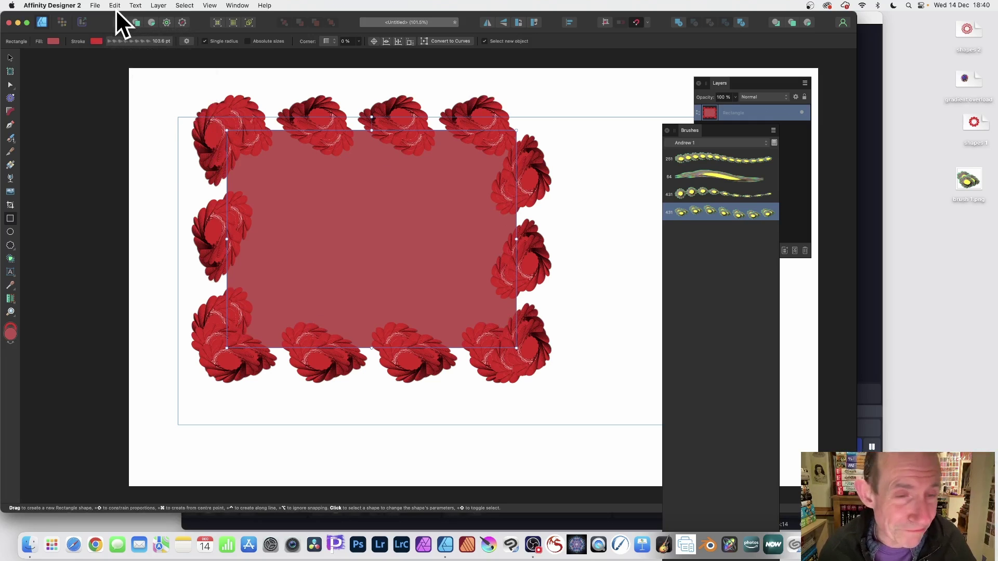
# - Try blue and red border strokes, then set the stroke to None to restore the original flower colours
pyautogui.click(97, 41)
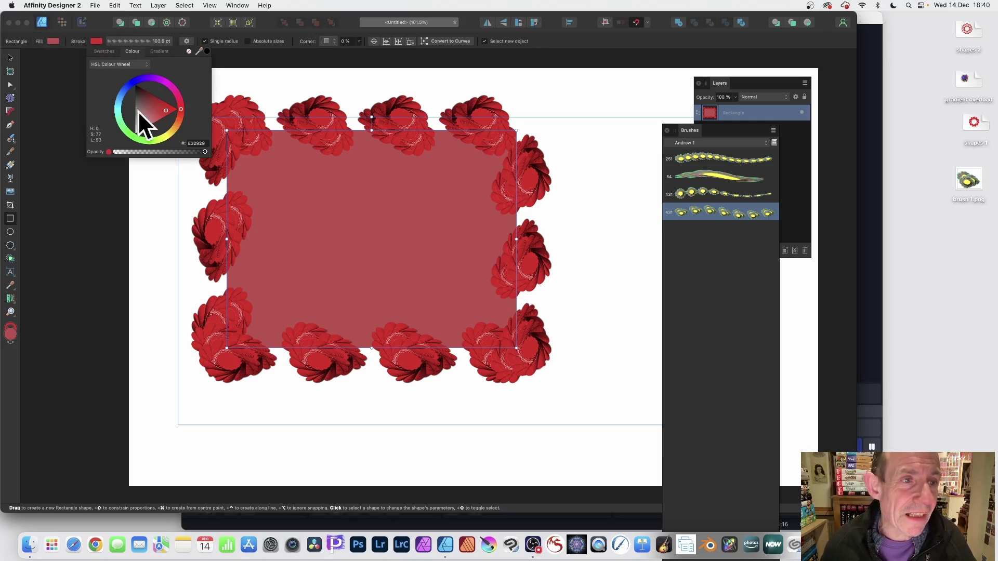
pyautogui.click(125, 90)
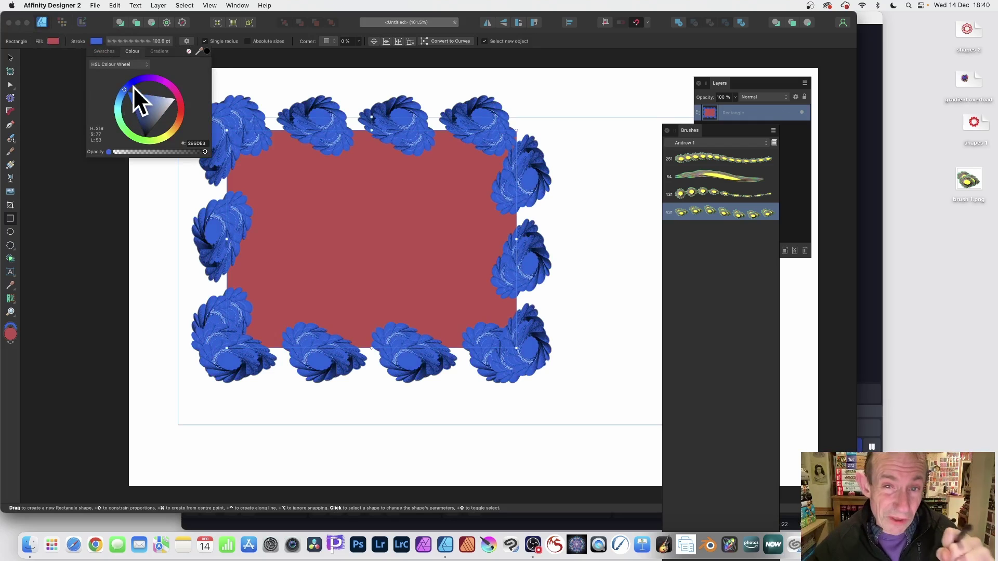
pyautogui.moveTo(130, 84)
pyautogui.mouseDown()
pyautogui.moveTo(154, 73)
pyautogui.moveTo(189, 110)
pyautogui.moveTo(185, 125)
pyautogui.moveTo(165, 130)
pyautogui.moveTo(155, 79)
pyautogui.moveTo(155, 93)
pyautogui.moveTo(122, 119)
pyautogui.moveTo(159, 89)
pyautogui.moveTo(158, 70)
pyautogui.moveTo(112, 120)
pyautogui.moveTo(136, 116)
pyautogui.mouseUp()
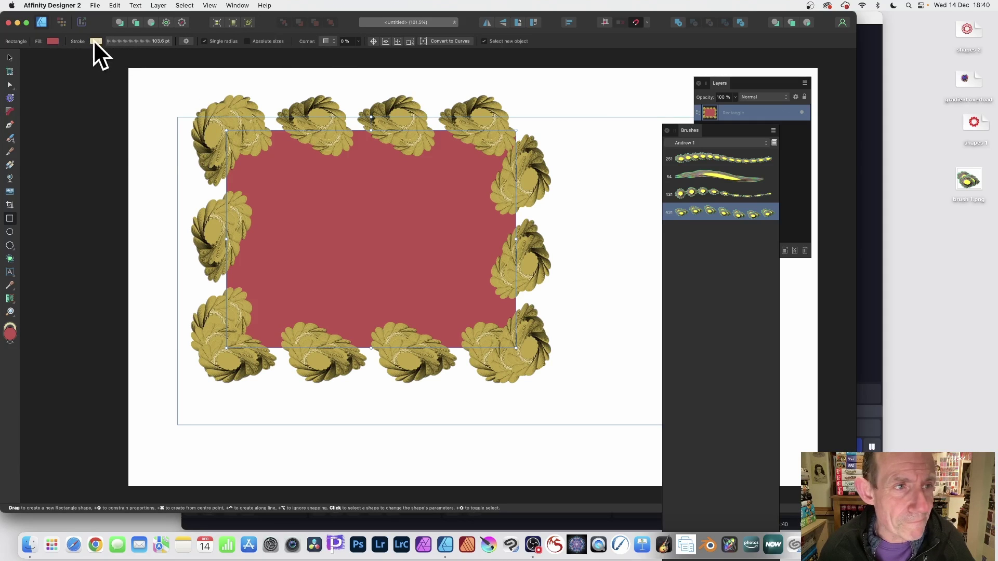
pyautogui.click(95, 41)
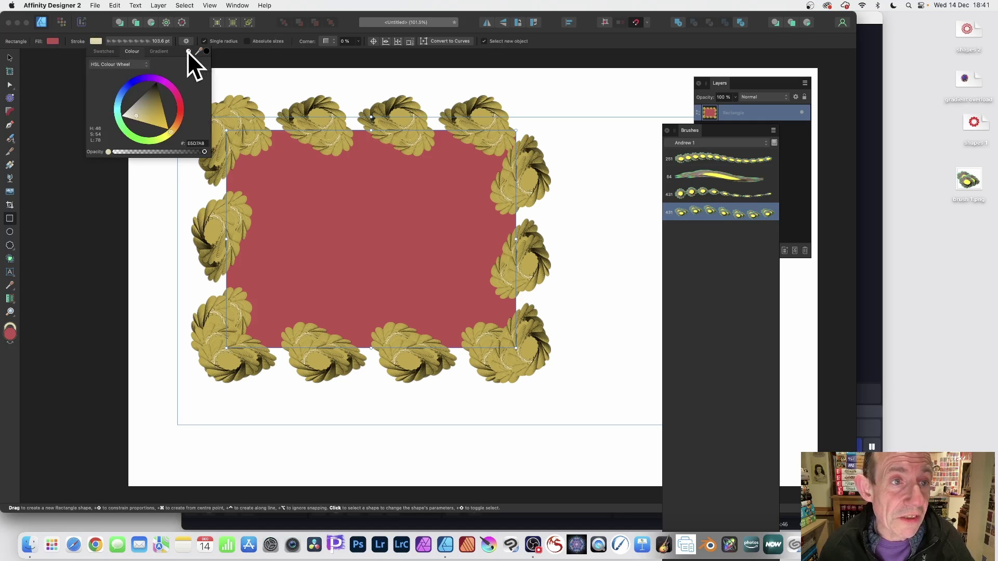
pyautogui.click(188, 51)
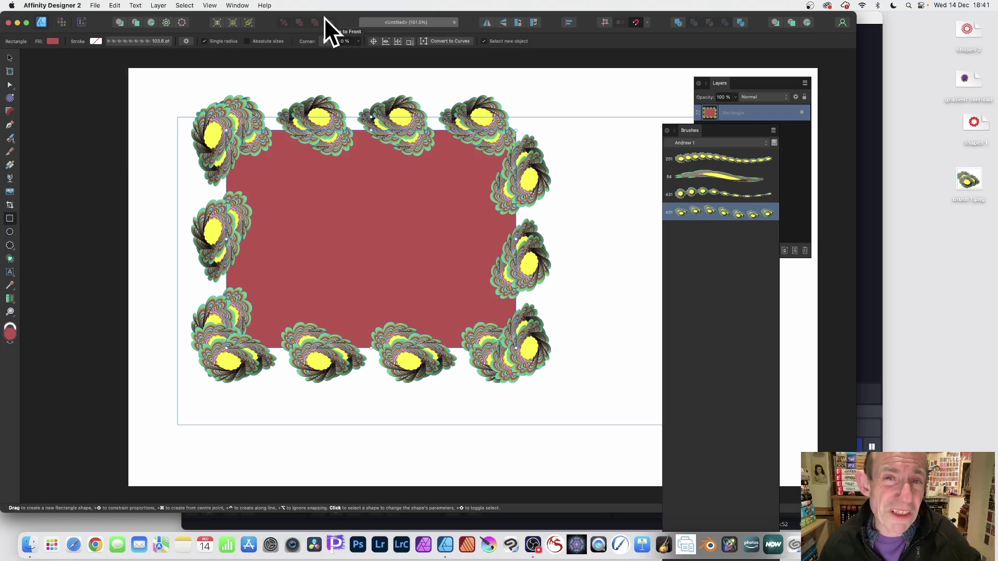
# - Widen the flower brush to about 816 px and save it as a duplicate brush
pyautogui.doubleClick(713, 212)
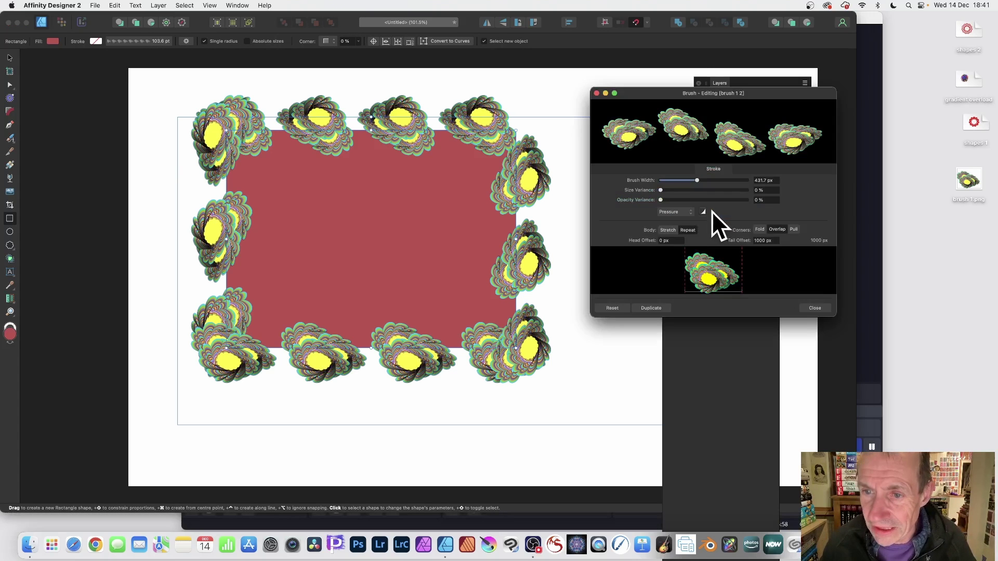
pyautogui.moveTo(705, 175); pyautogui.dragTo(730, 180)
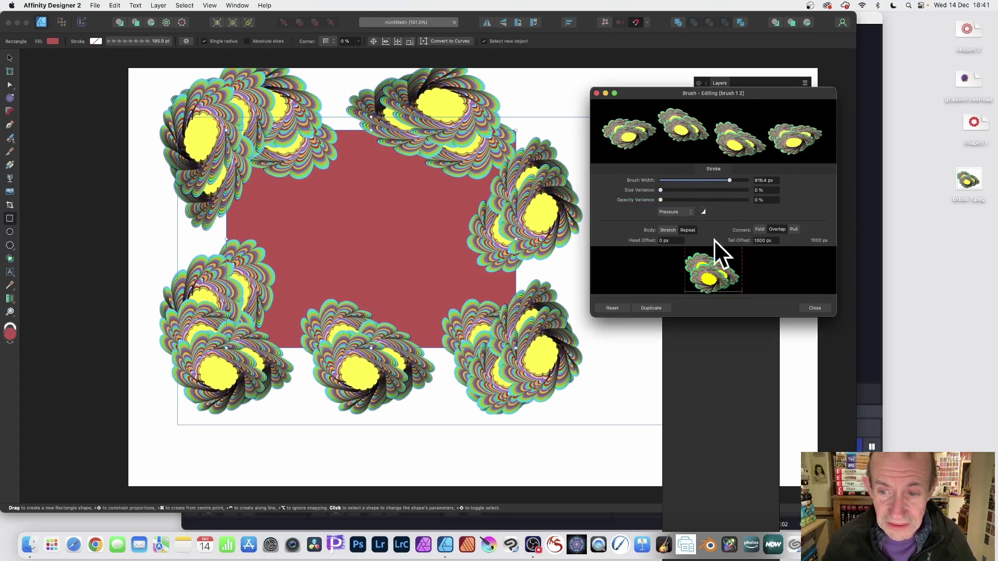
pyautogui.click(650, 307)
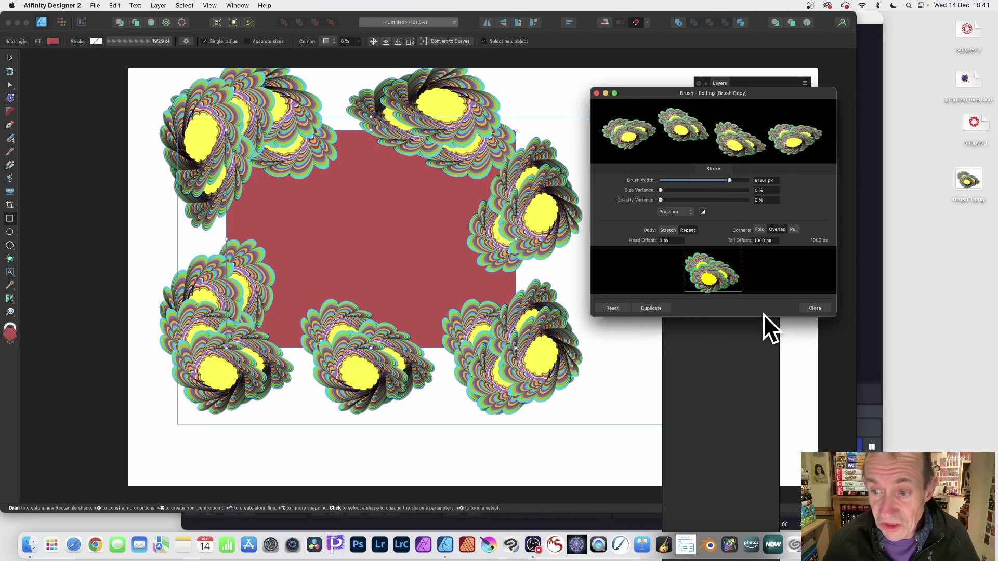
pyautogui.click(814, 308)
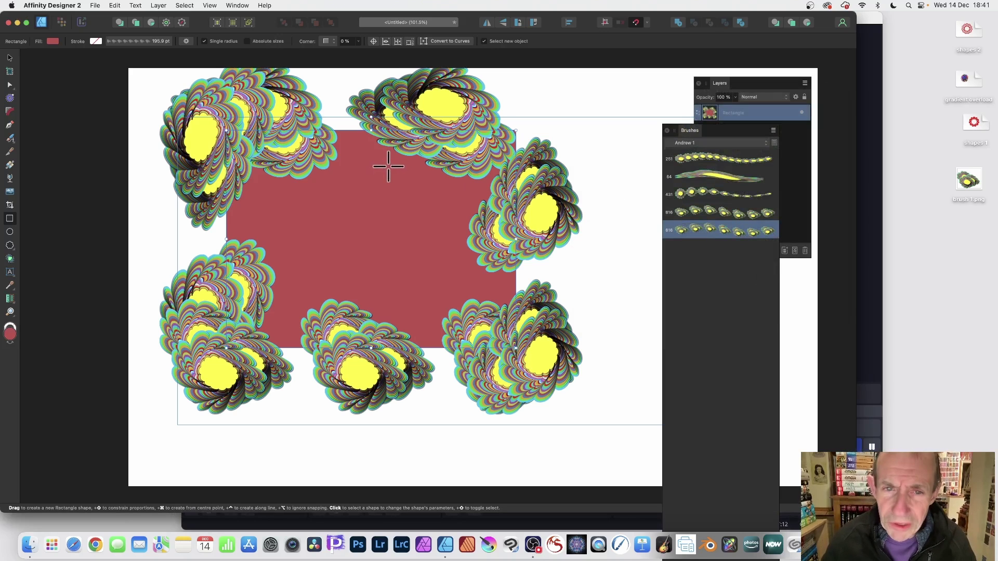
# - Delete the rectangle and paint one flower-brush stroke from the page centre, undoing two earlier attempts
pyautogui.press('Delete')
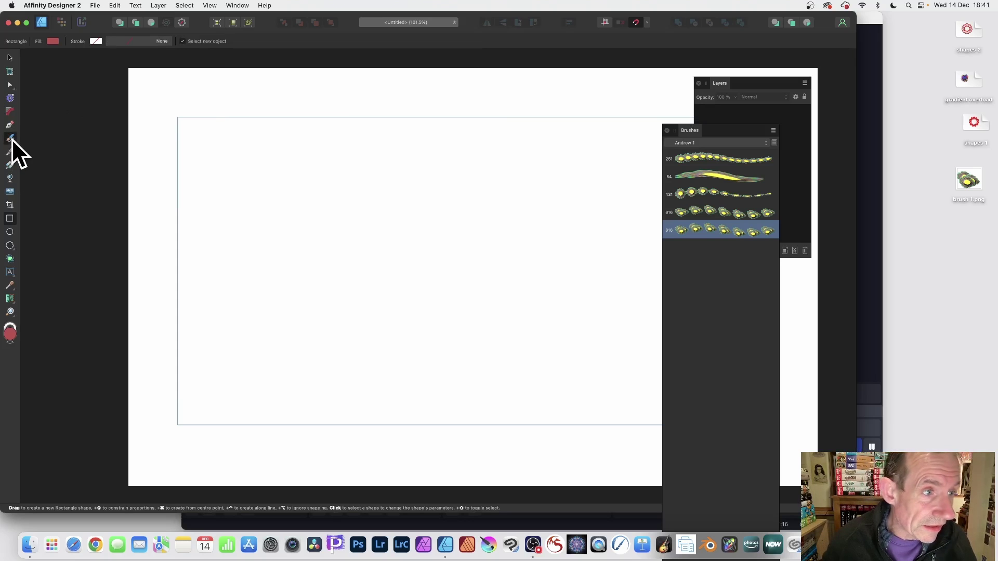
pyautogui.moveTo(11, 139); pyautogui.dragTo(55, 150)
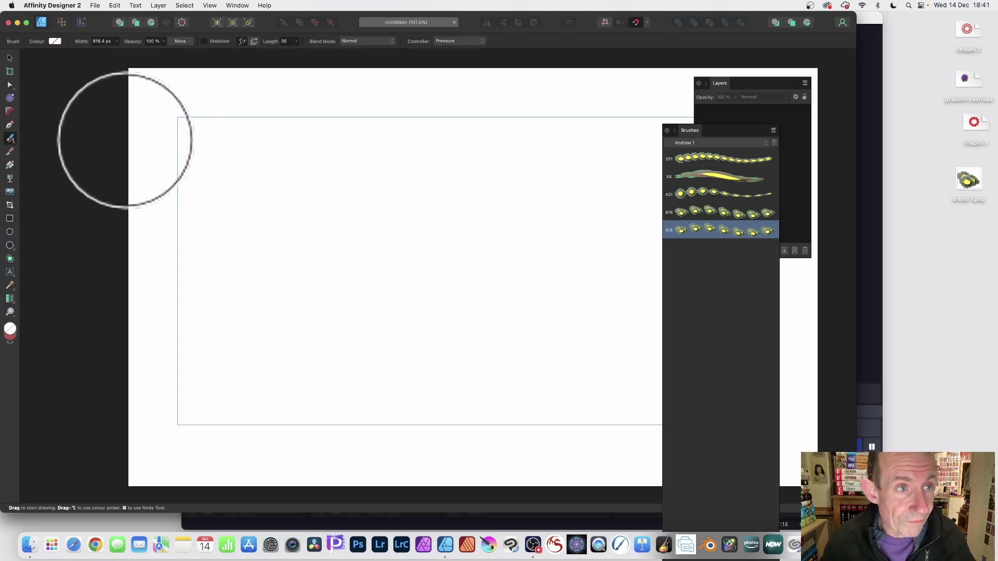
pyautogui.moveTo(201, 127)
pyautogui.mouseDown()
pyautogui.moveTo(203, 145)
pyautogui.moveTo(357, 172)
pyautogui.moveTo(380, 193)
pyautogui.mouseUp()
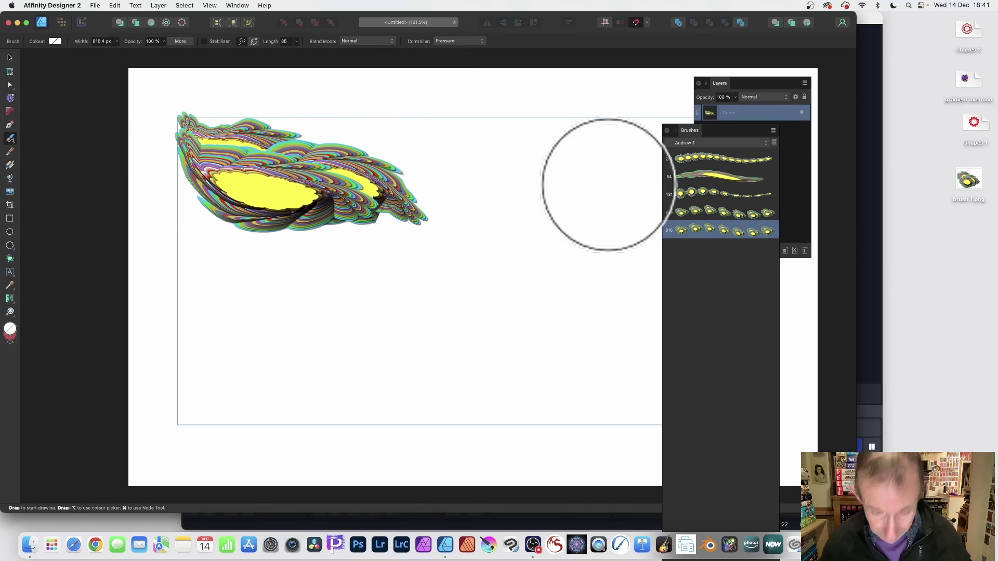
pyautogui.press('super+z')
pyautogui.moveTo(238, 123)
pyautogui.mouseDown()
pyautogui.moveTo(266, 174)
pyautogui.moveTo(447, 229)
pyautogui.moveTo(522, 279)
pyautogui.moveTo(458, 338)
pyautogui.moveTo(357, 249)
pyautogui.moveTo(226, 311)
pyautogui.moveTo(213, 270)
pyautogui.moveTo(417, 216)
pyautogui.moveTo(465, 320)
pyautogui.moveTo(413, 192)
pyautogui.moveTo(519, 263)
pyautogui.moveTo(476, 425)
pyautogui.moveTo(352, 204)
pyautogui.moveTo(295, 294)
pyautogui.moveTo(496, 174)
pyautogui.moveTo(511, 135)
pyautogui.moveTo(597, 143)
pyautogui.moveTo(617, 197)
pyautogui.moveTo(513, 295)
pyautogui.moveTo(377, 285)
pyautogui.moveTo(442, 140)
pyautogui.moveTo(343, 147)
pyautogui.moveTo(303, 364)
pyautogui.moveTo(206, 305)
pyautogui.moveTo(171, 128)
pyautogui.moveTo(300, 289)
pyautogui.moveTo(239, 198)
pyautogui.moveTo(228, 106)
pyautogui.mouseUp()
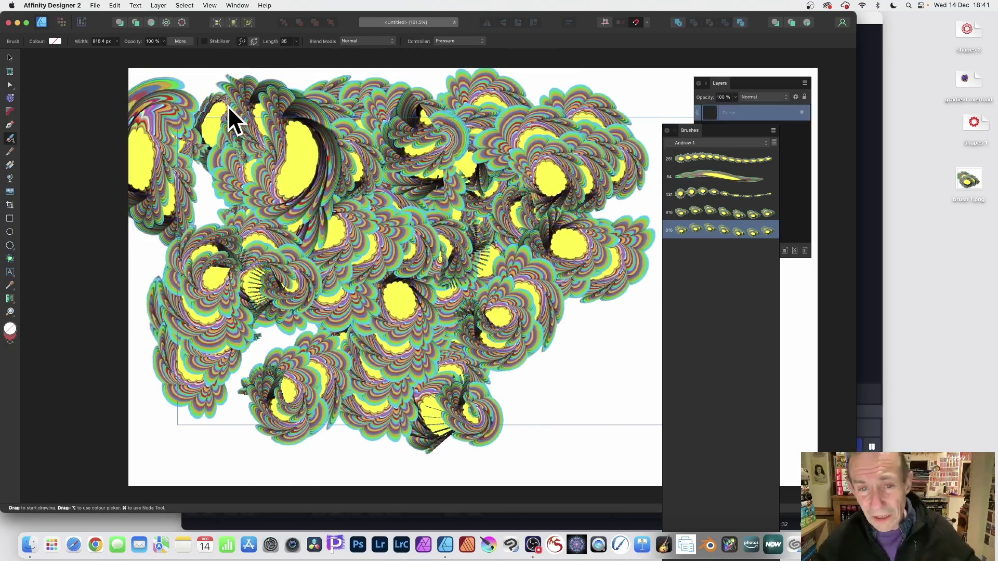
pyautogui.press('super+z')
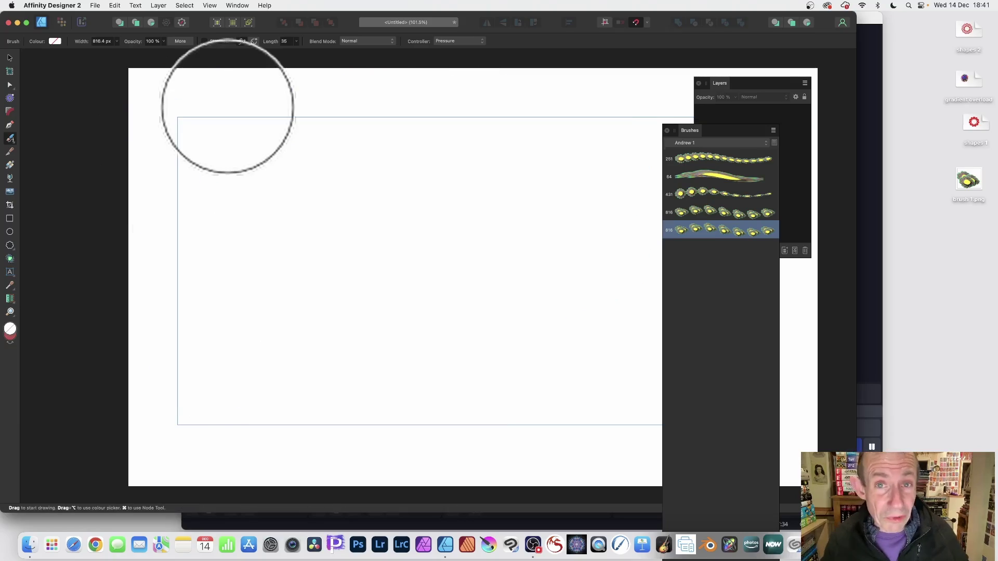
pyautogui.moveTo(424, 209)
pyautogui.mouseDown()
pyautogui.moveTo(466, 219)
pyautogui.moveTo(445, 301)
pyautogui.moveTo(276, 279)
pyautogui.moveTo(309, 181)
pyautogui.moveTo(444, 220)
pyautogui.moveTo(308, 278)
pyautogui.moveTo(431, 277)
pyautogui.moveTo(438, 222)
pyautogui.moveTo(441, 253)
pyautogui.moveTo(392, 277)
pyautogui.moveTo(324, 251)
pyautogui.moveTo(522, 177)
pyautogui.mouseUp()
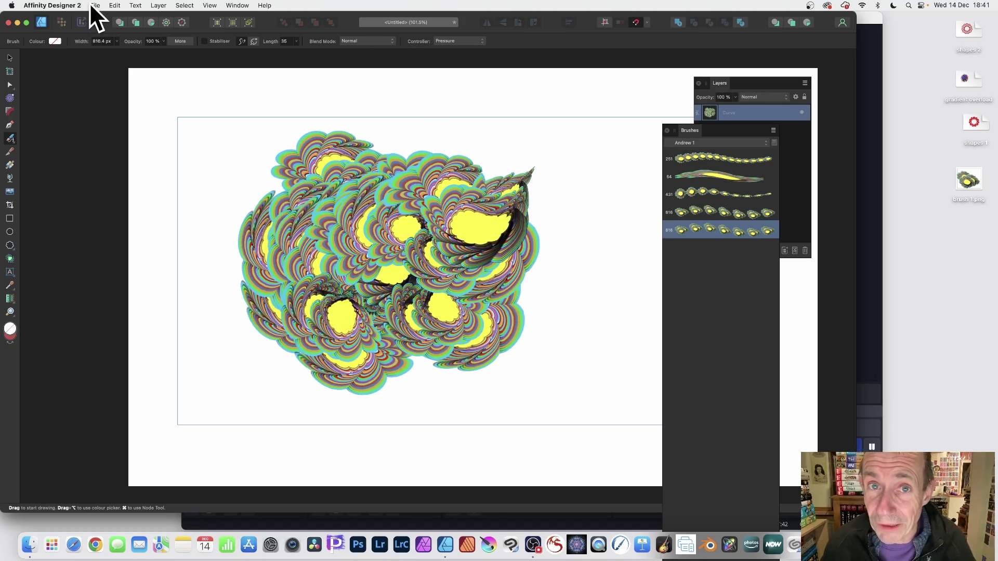
# - Set the duplicated brush's Body to Stretch and widen it toward 999 px
pyautogui.click(11, 57)
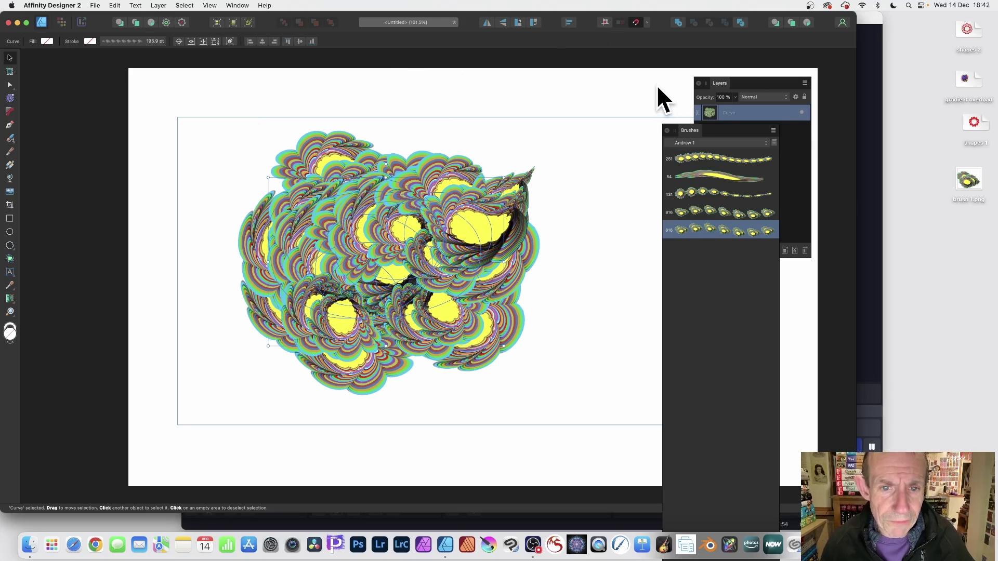
pyautogui.doubleClick(721, 228)
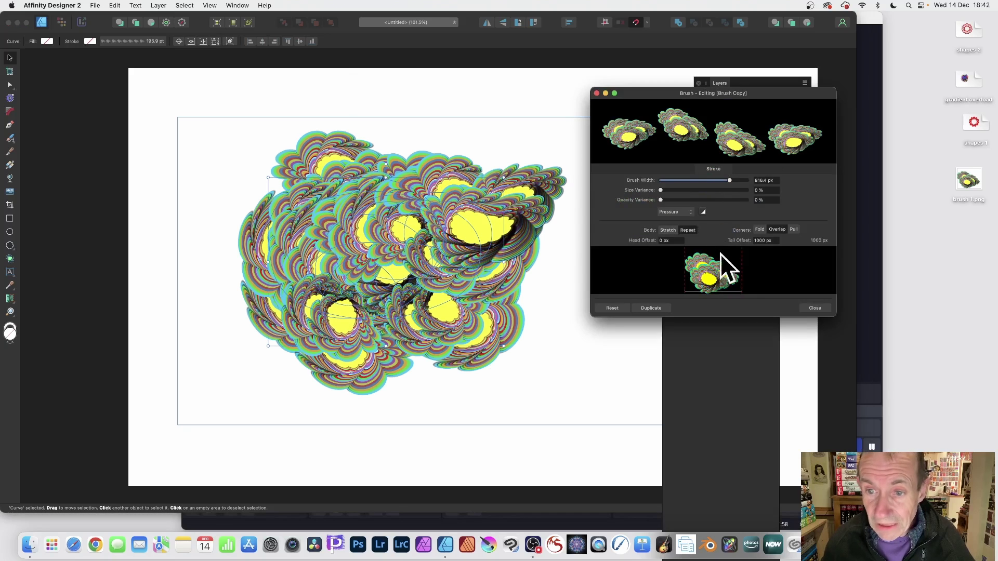
pyautogui.click(668, 229)
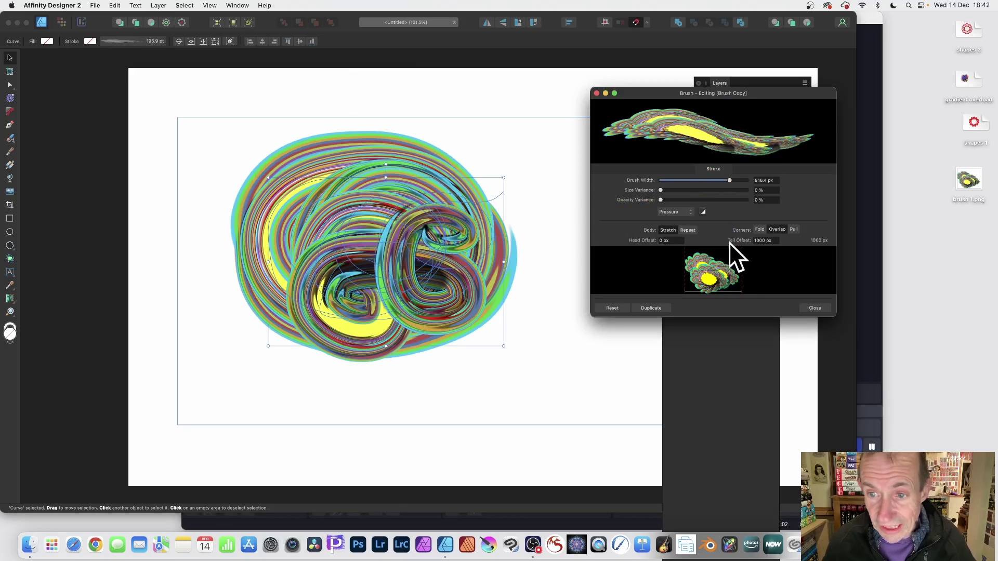
pyautogui.moveTo(729, 180)
pyautogui.mouseDown()
pyautogui.moveTo(678, 176)
pyautogui.moveTo(745, 179)
pyautogui.mouseUp()
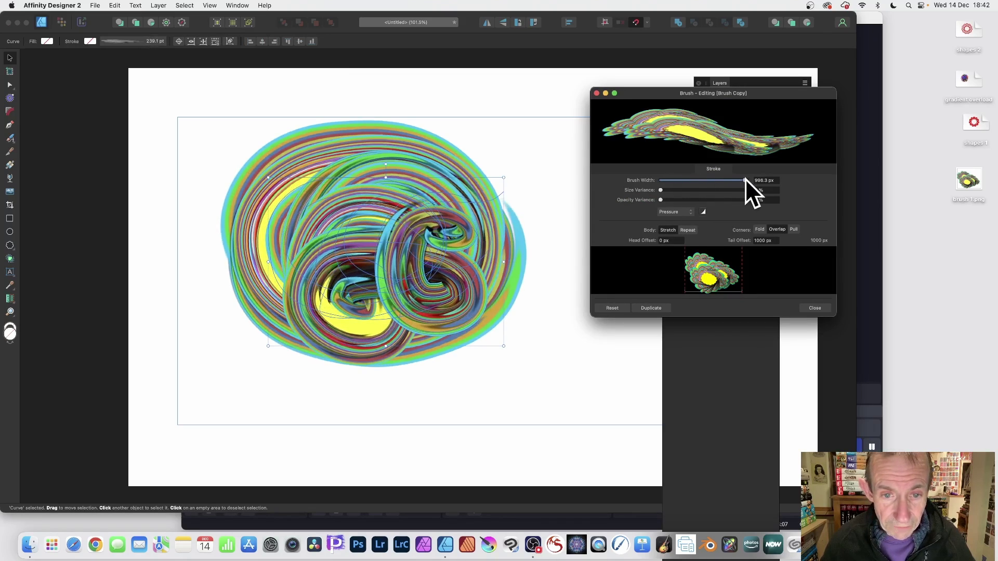
pyautogui.click(814, 308)
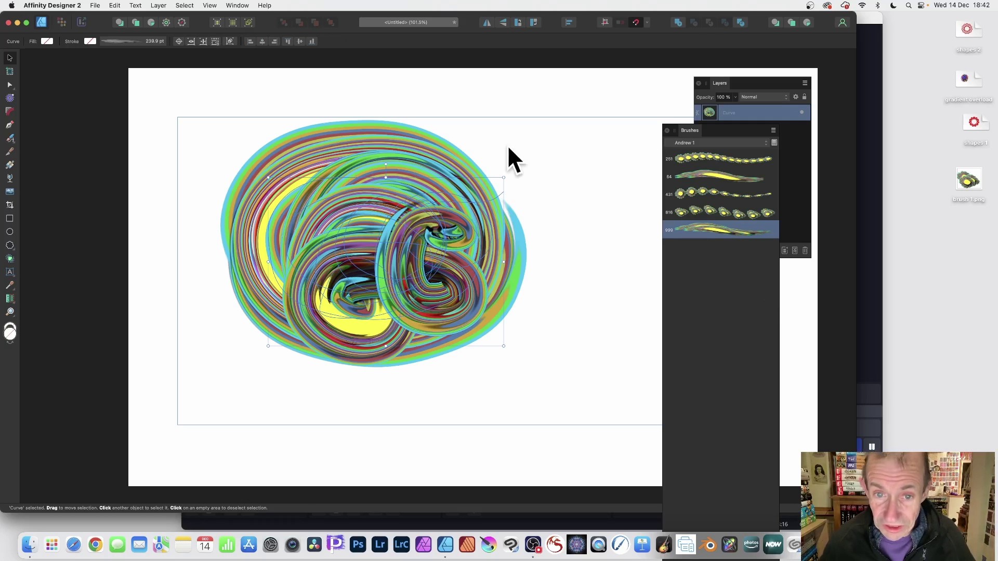
# - Scale up the rainbow swirl, move it left, and clone an overlapping copy down-right
pyautogui.moveTo(503, 177)
pyautogui.mouseDown()
pyautogui.moveTo(546, 128)
pyautogui.moveTo(546, 64)
pyautogui.moveTo(463, 156)
pyautogui.moveTo(546, 107)
pyautogui.moveTo(461, 305)
pyautogui.moveTo(373, 227)
pyautogui.moveTo(437, 218)
pyautogui.moveTo(513, 156)
pyautogui.moveTo(510, 252)
pyautogui.moveTo(481, 296)
pyautogui.mouseUp()
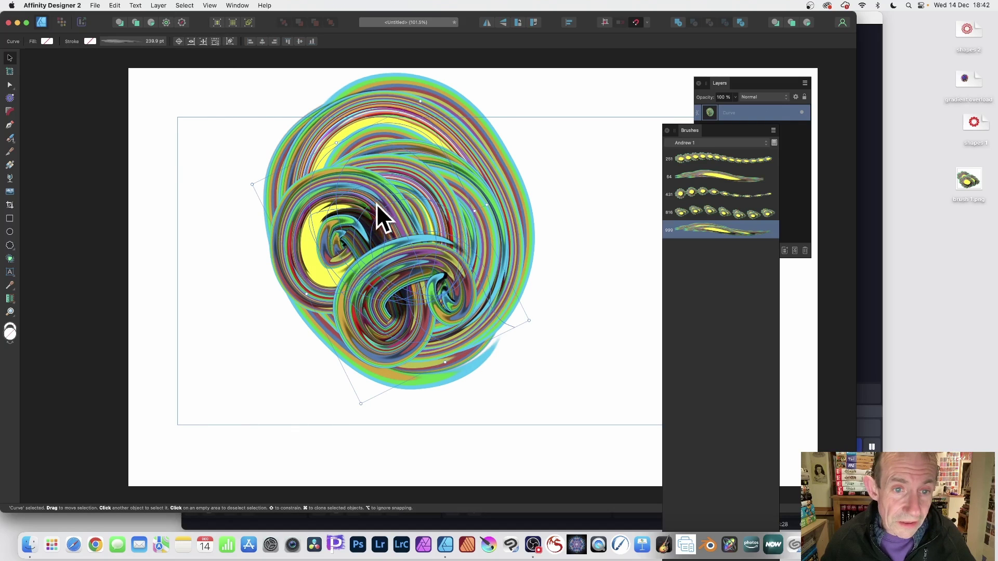
pyautogui.moveTo(377, 204)
pyautogui.mouseDown()
pyautogui.moveTo(338, 211)
pyautogui.moveTo(283, 185)
pyautogui.mouseUp()
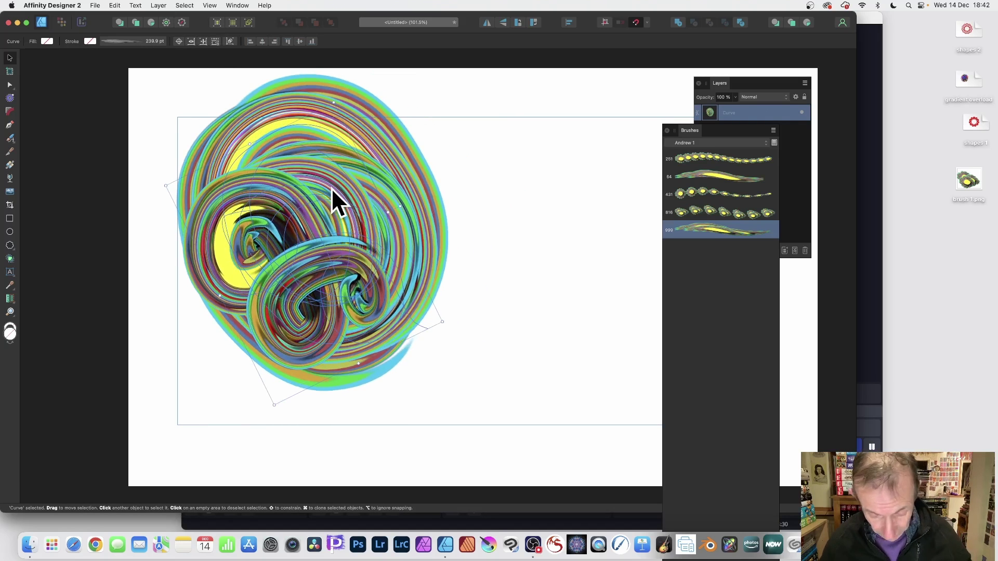
pyautogui.moveTo(356, 209)
pyautogui.mouseDown()
pyautogui.moveTo(468, 230)
pyautogui.moveTo(510, 294)
pyautogui.moveTo(507, 176)
pyautogui.moveTo(457, 147)
pyautogui.mouseUp()
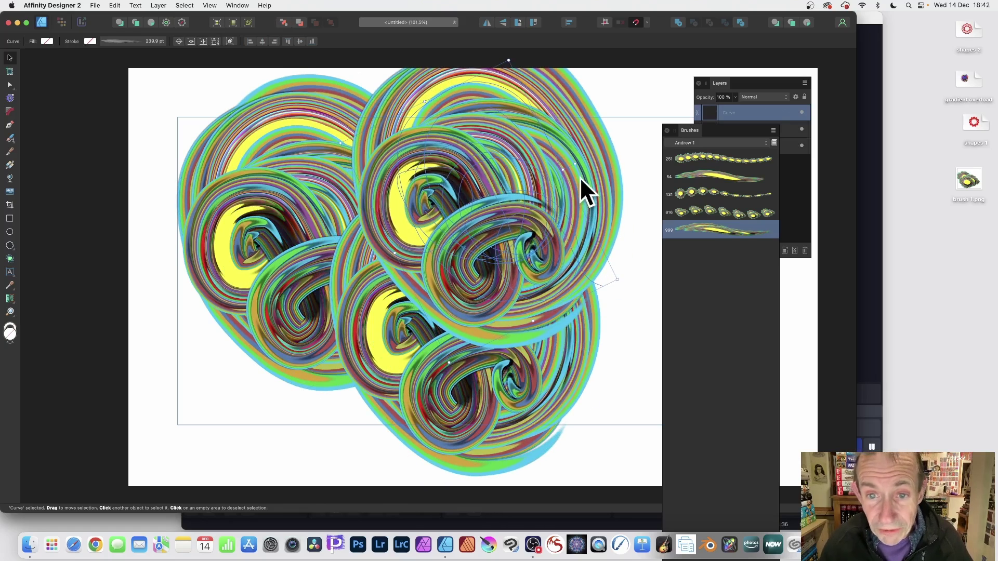
# - Drag the copied swirl's nodes outward toward the upper right, lower right, lower left and top left
pyautogui.click(10, 84)
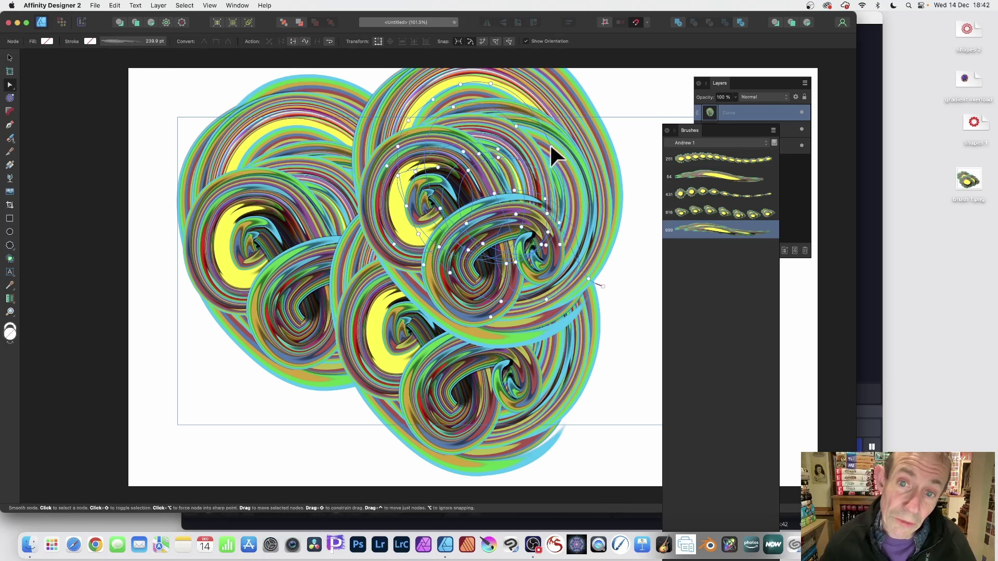
pyautogui.moveTo(552, 146); pyautogui.dragTo(690, 123)
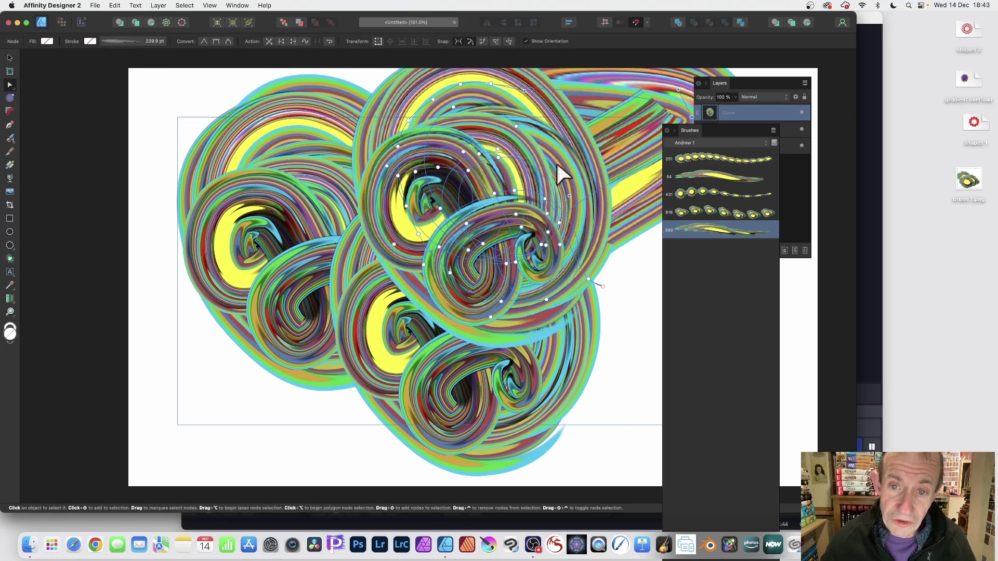
pyautogui.moveTo(560, 219); pyautogui.dragTo(638, 332)
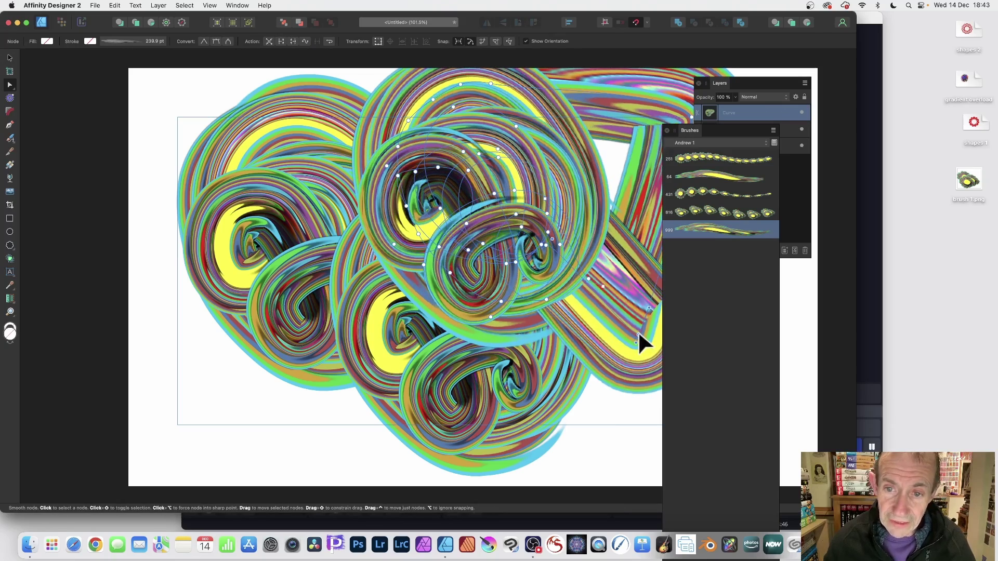
pyautogui.moveTo(438, 244)
pyautogui.mouseDown()
pyautogui.moveTo(410, 286)
pyautogui.moveTo(285, 403)
pyautogui.moveTo(203, 413)
pyautogui.mouseUp()
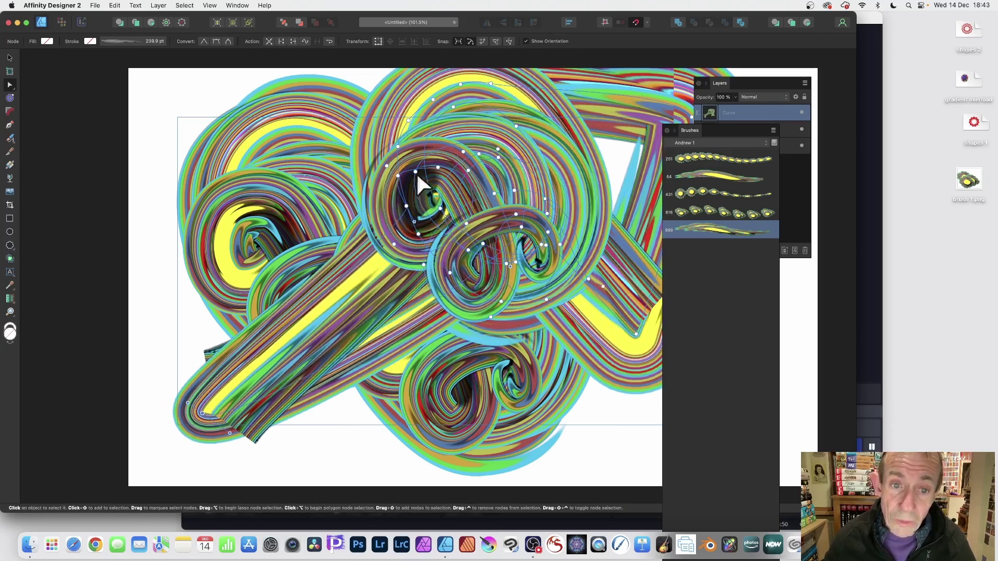
pyautogui.moveTo(417, 173)
pyautogui.mouseDown()
pyautogui.moveTo(273, 96)
pyautogui.moveTo(243, 108)
pyautogui.moveTo(241, 130)
pyautogui.moveTo(233, 126)
pyautogui.mouseUp()
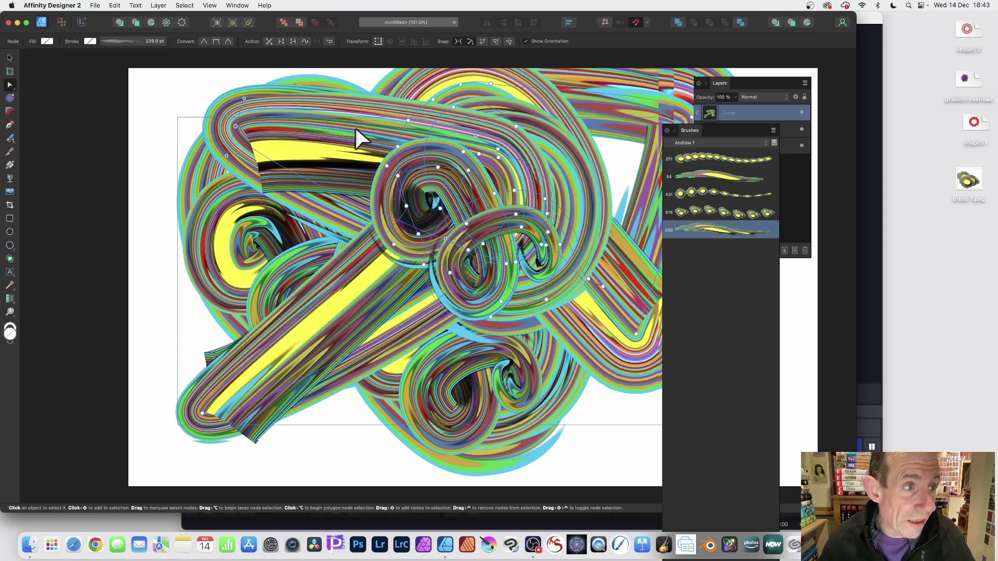
# - Apply a small contour offset to the swirls, producing a dense scalloped rosette
pyautogui.click(10, 98)
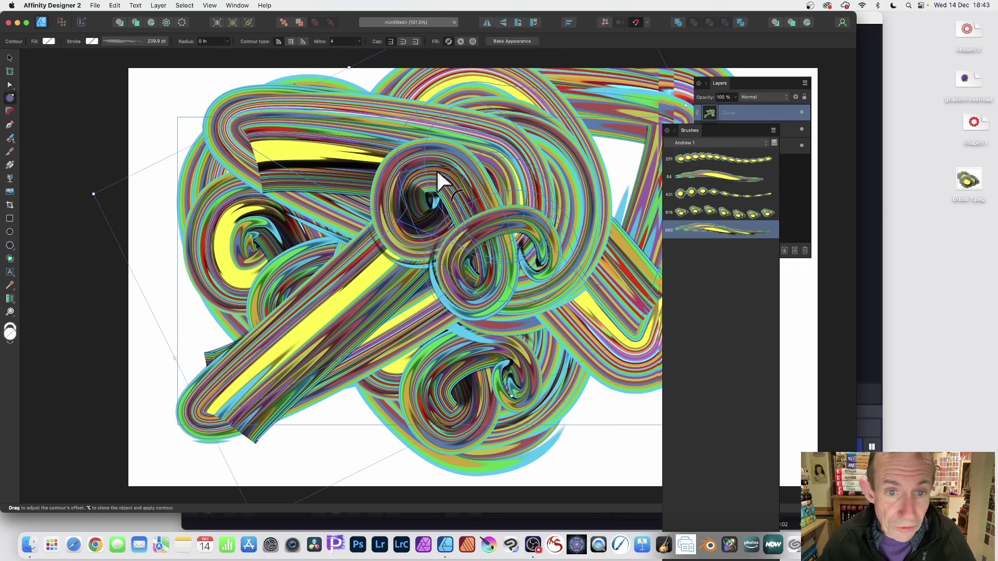
pyautogui.moveTo(436, 199)
pyautogui.mouseDown()
pyautogui.moveTo(429, 222)
pyautogui.moveTo(438, 203)
pyautogui.mouseUp()
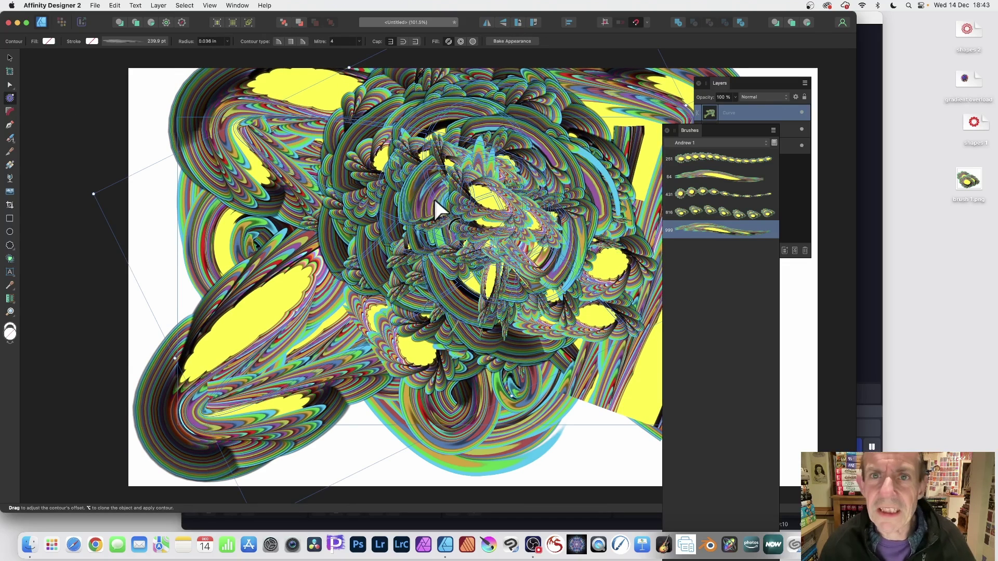